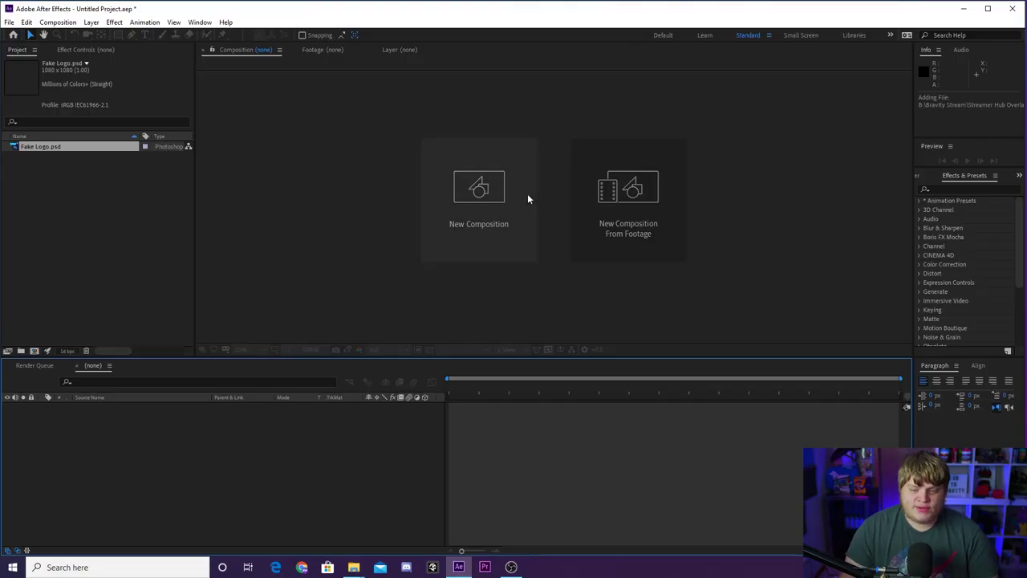
Step: Create a new 1920×1080, 60 fps composition, Comp 1
click(282, 185)
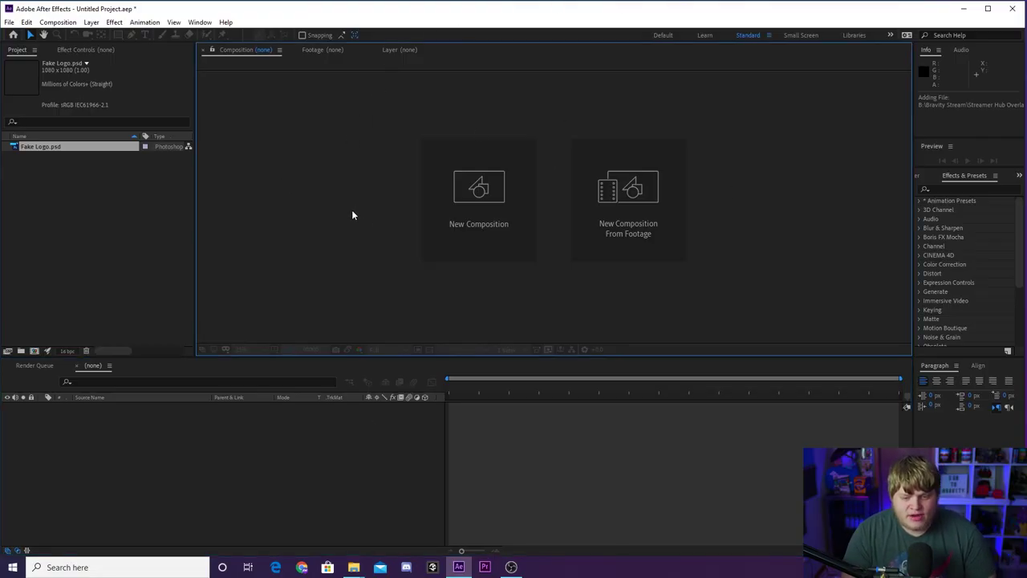
click(56, 163)
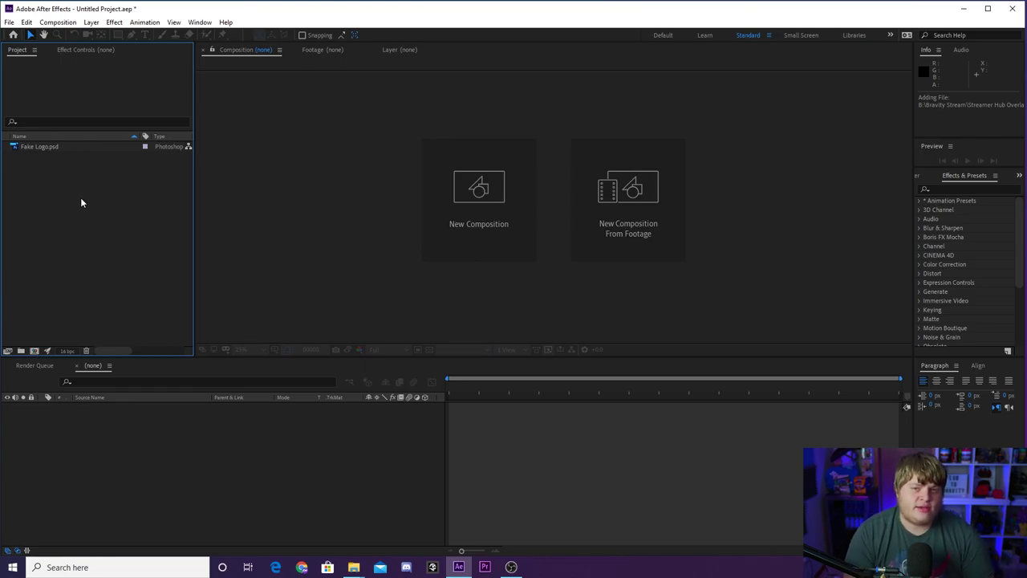
click(207, 246)
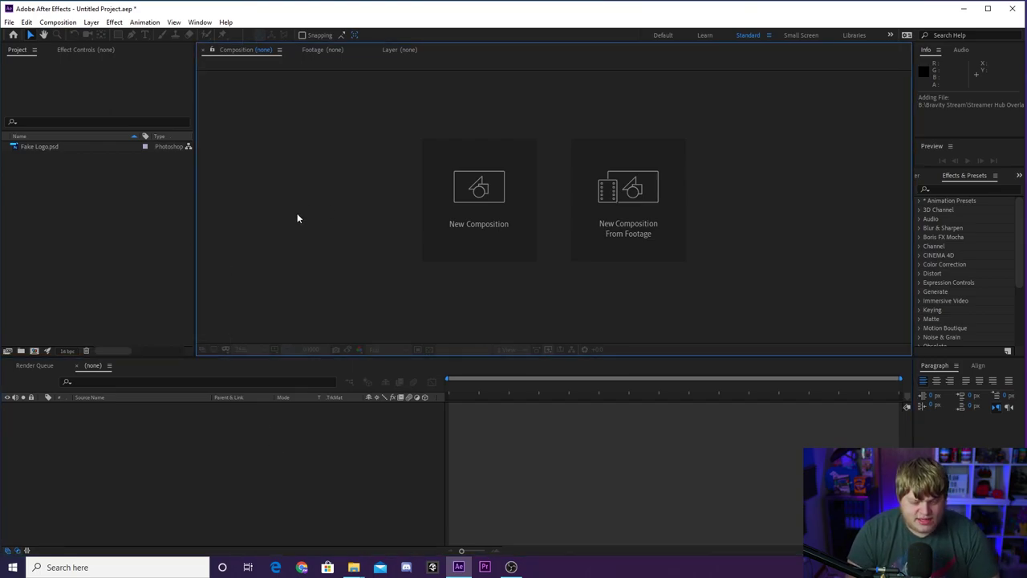
click(482, 184)
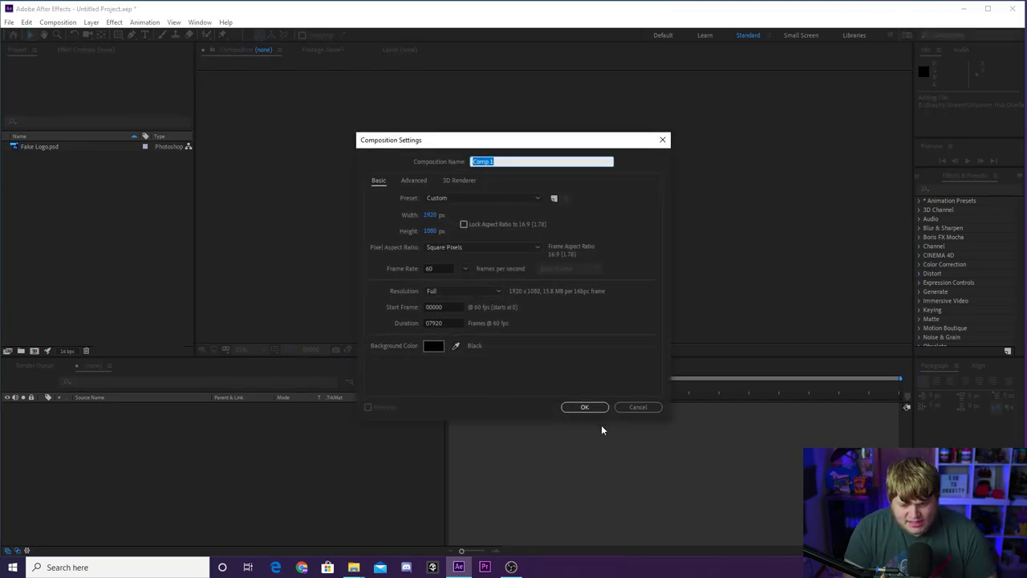
click(585, 407)
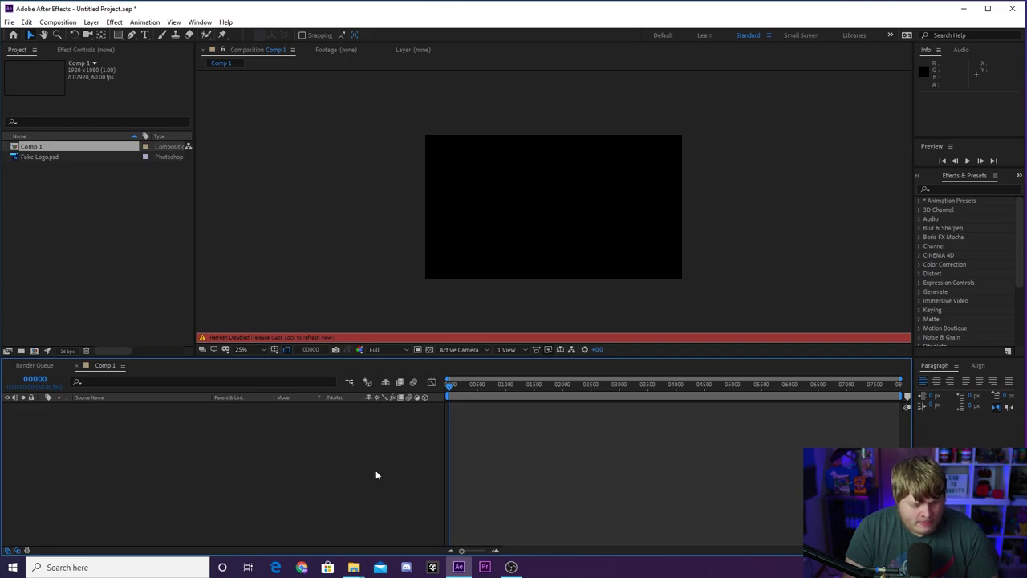
key(Caps_Lock)
Step: Add a full-frame Deep Cyan Solid 1 layer to the comp and select it
click(248, 185)
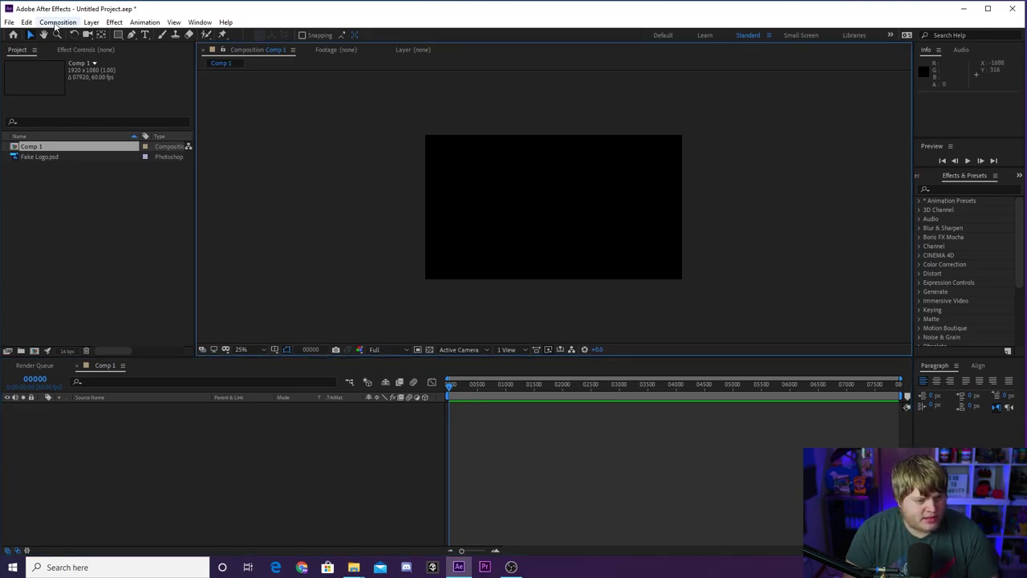
click(91, 22)
mouse_move(121, 35)
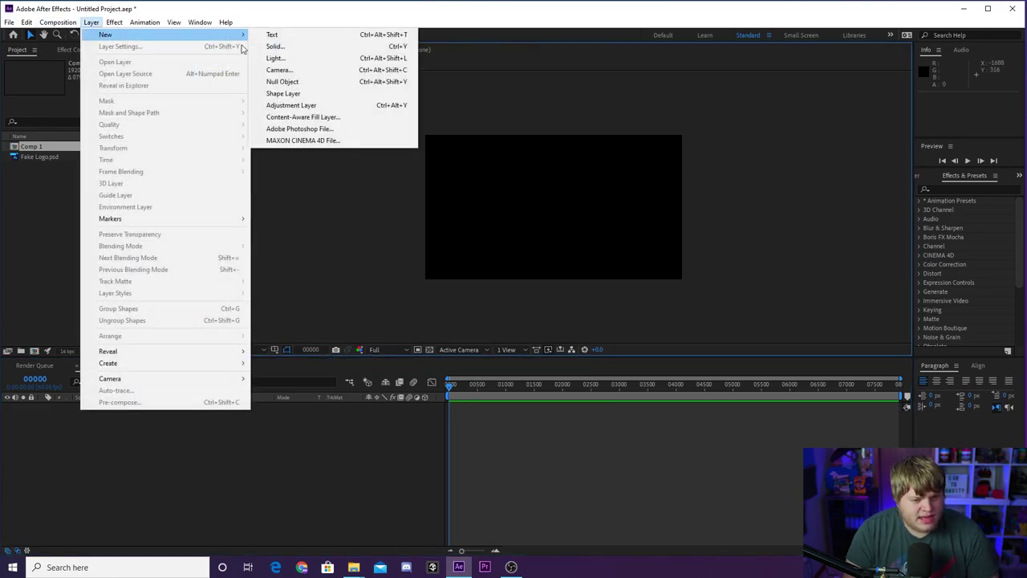
click(311, 50)
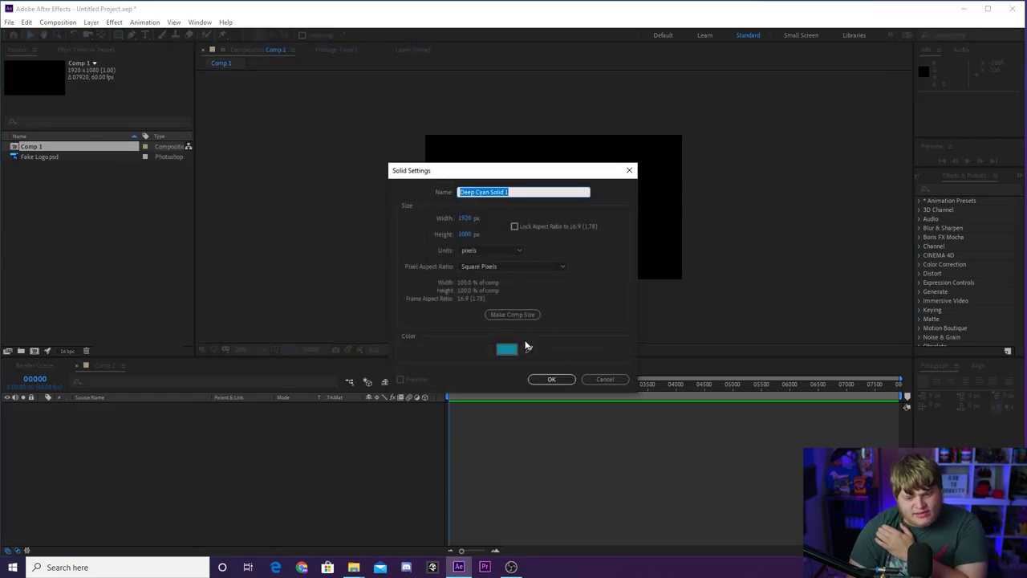
click(556, 380)
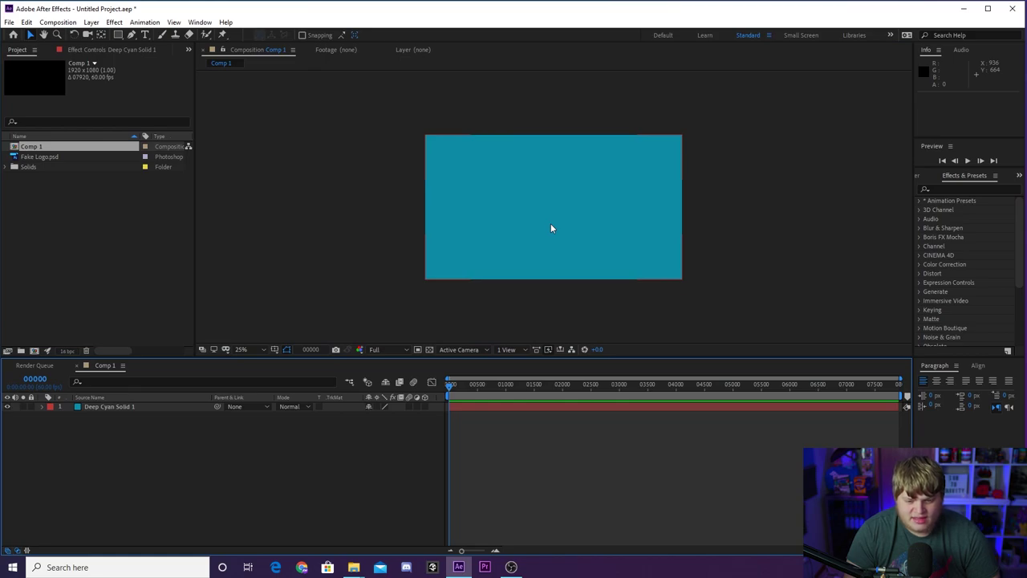
click(108, 407)
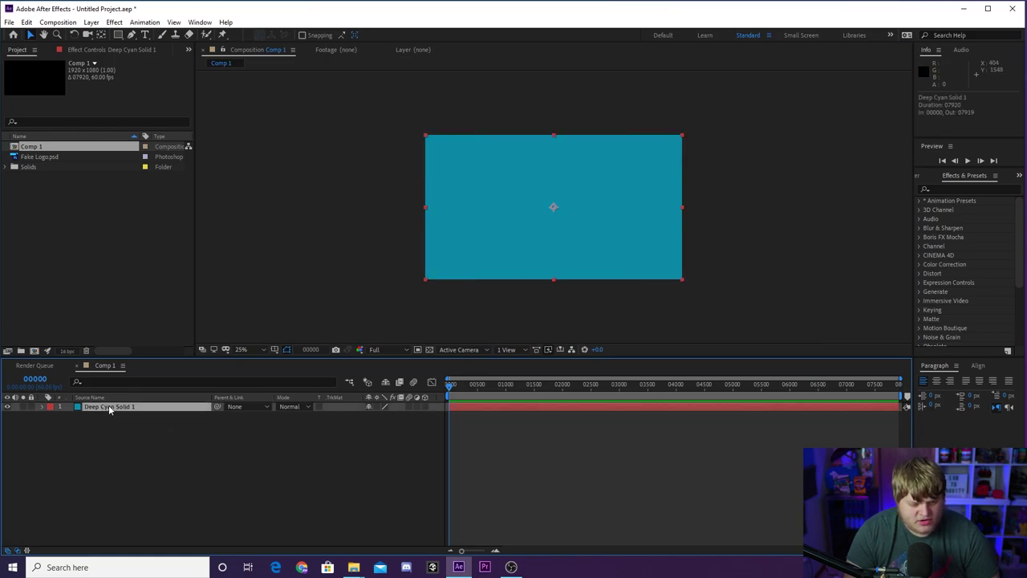
Step: Pen an open 13-point zigzag mask across the middle of the cyan solid, left to right
click(133, 36)
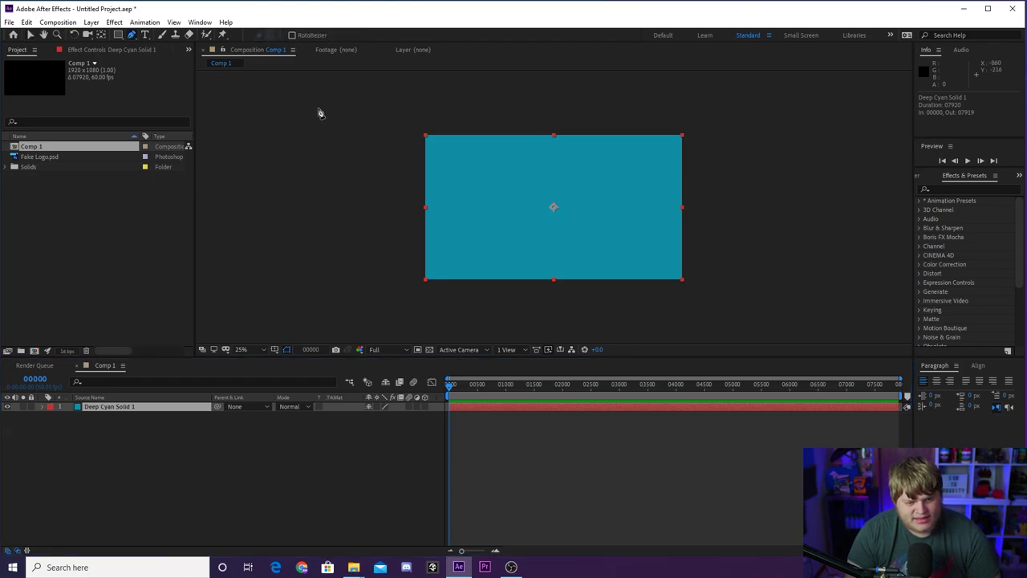
click(465, 213)
click(482, 200)
click(499, 206)
click(500, 192)
click(510, 198)
click(523, 211)
click(546, 200)
click(573, 191)
click(569, 208)
click(590, 209)
click(598, 198)
click(622, 206)
click(647, 201)
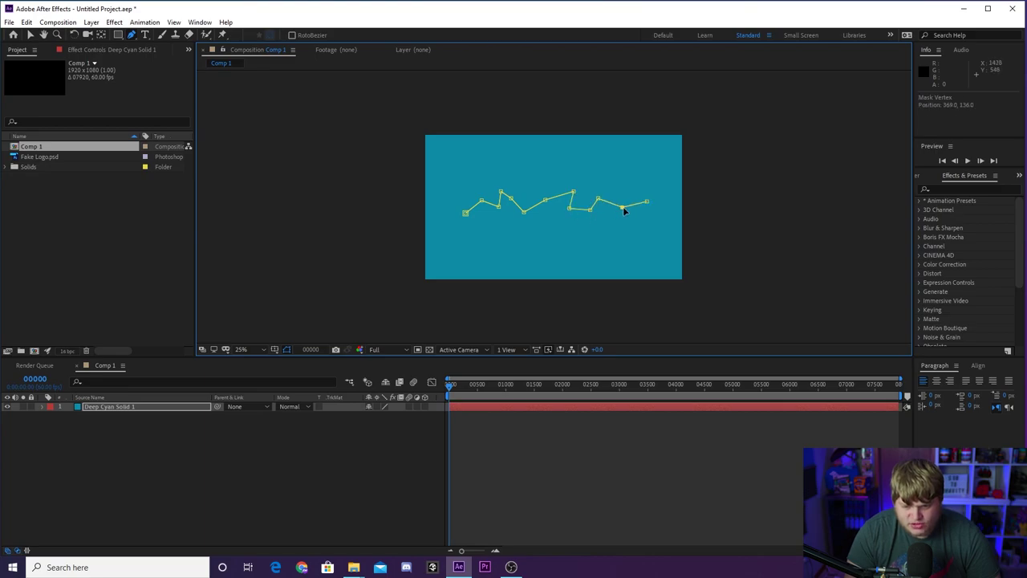
Step: Drag two zigzag vertices to sharpen the mask's jagged shape
drag(598, 198, 462, 210)
drag(569, 208, 566, 224)
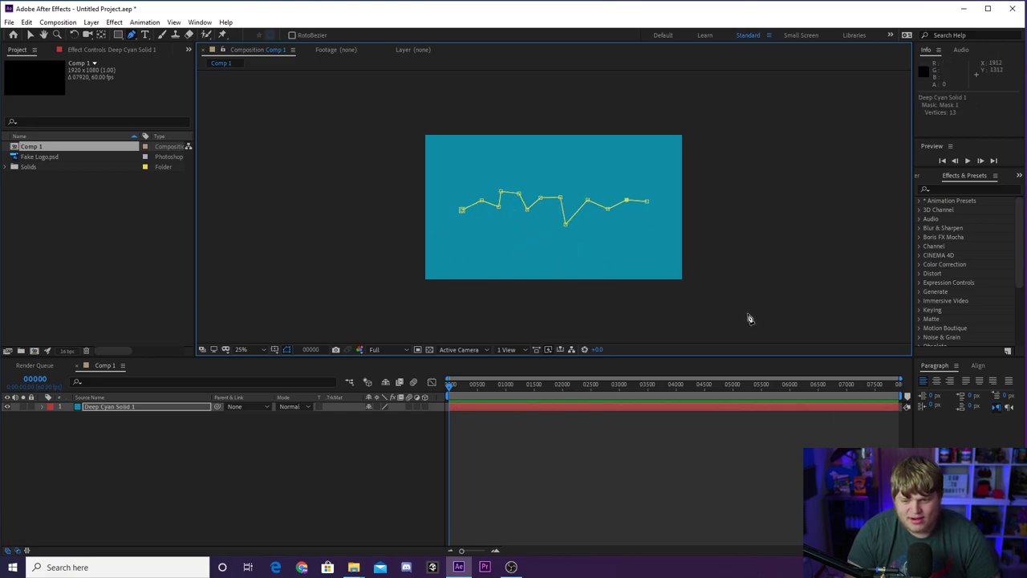
click(951, 189)
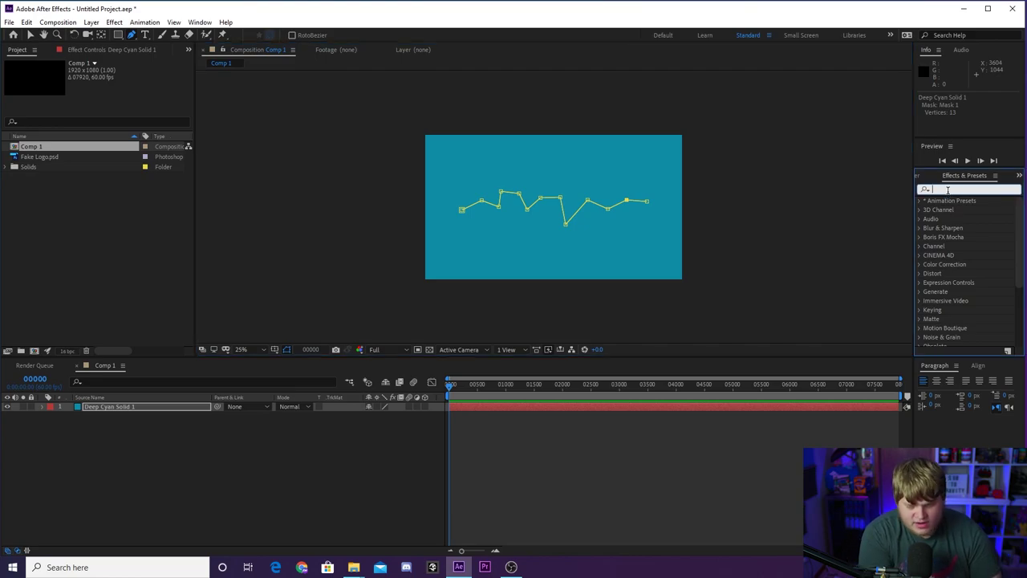
Step: Apply Saber to Deep Cyan Solid 1, set Core Type to Layer Masks, and view at 50%
text(saber)
drag(957, 217, 592, 222)
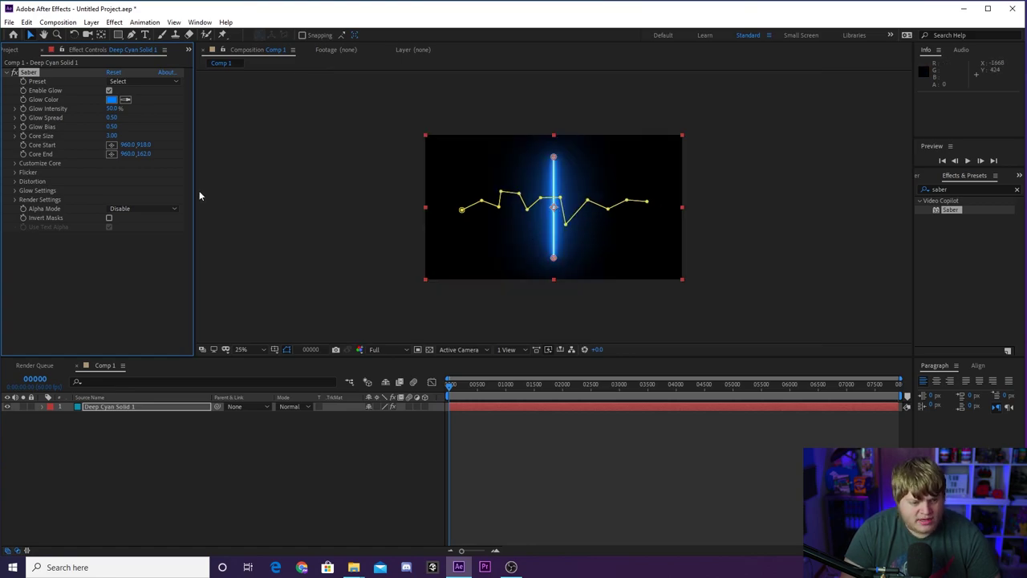
click(14, 163)
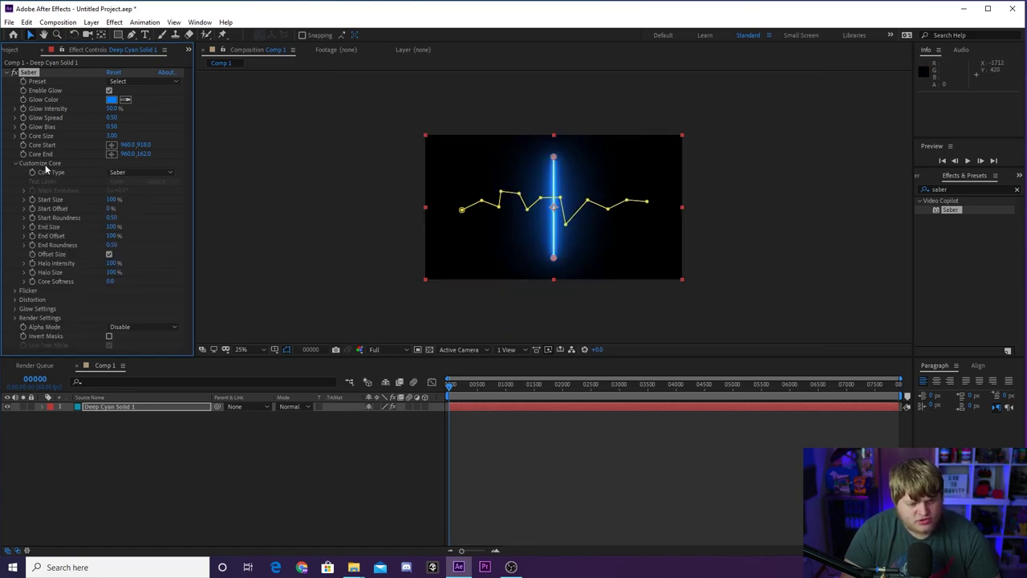
click(136, 172)
click(142, 195)
click(312, 423)
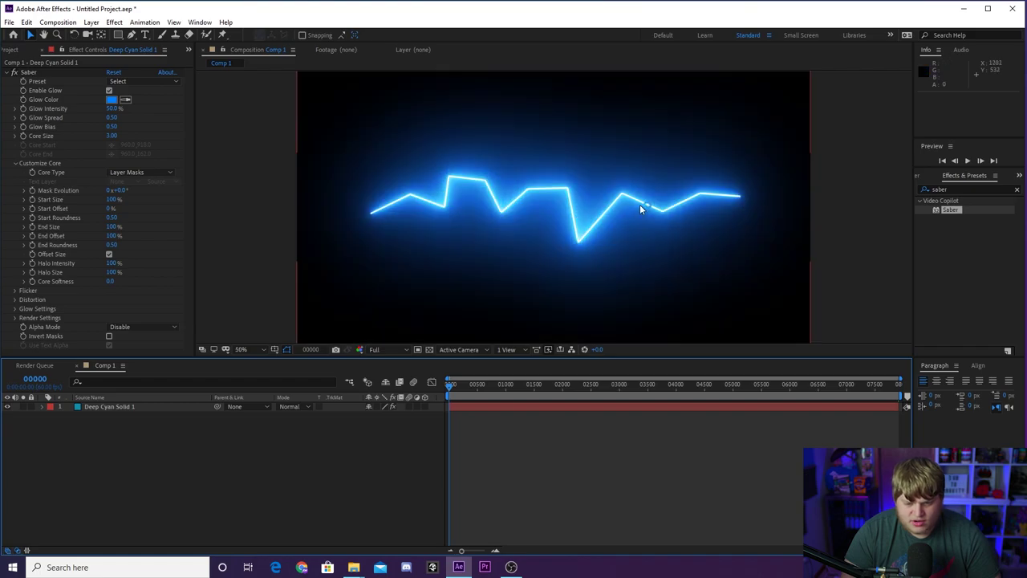
key(period)
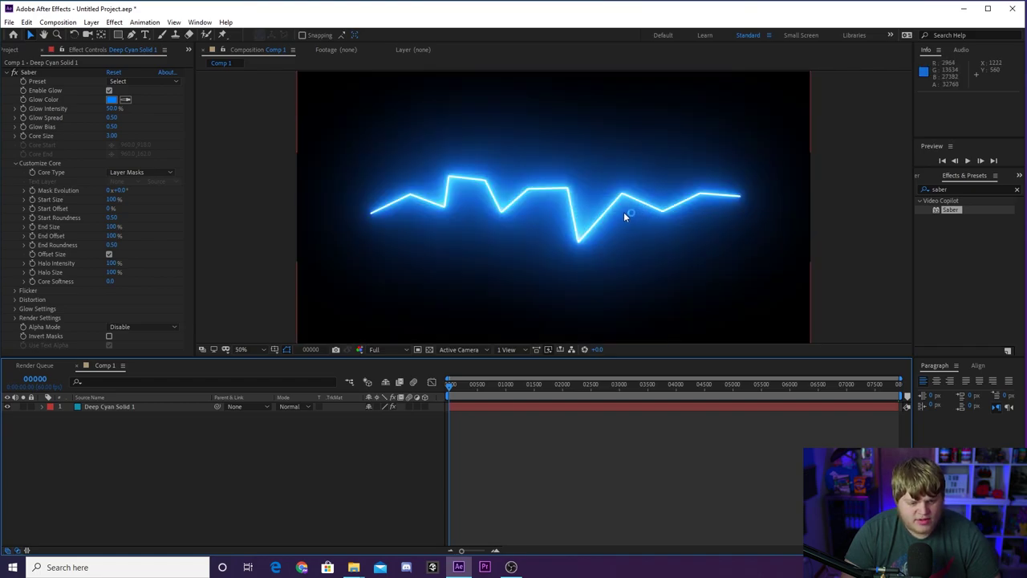
click(32, 319)
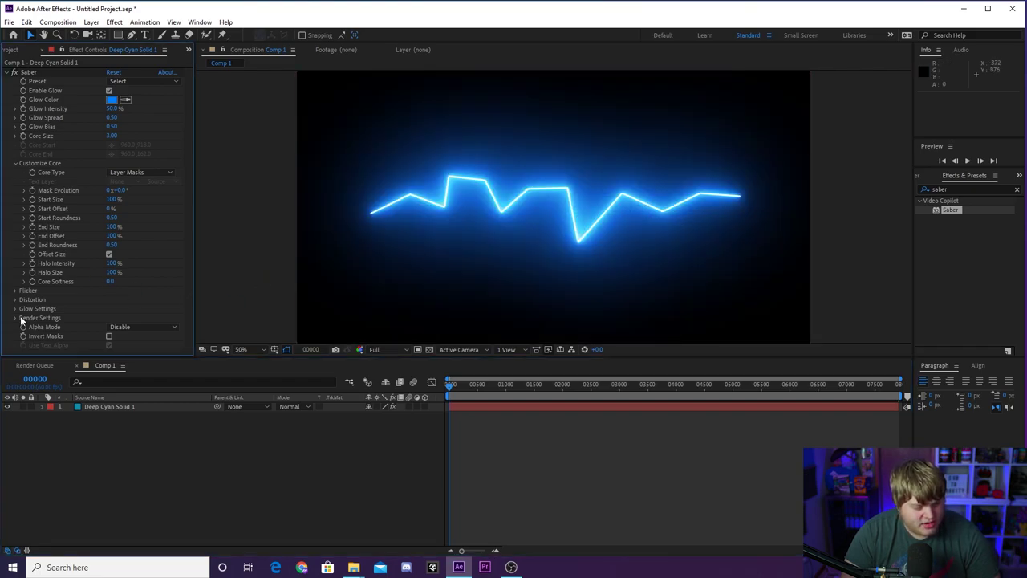
Step: Set Saber's Render Settings Composite Settings to Transparent
click(15, 318)
scroll(16, 321, down, 3)
click(125, 327)
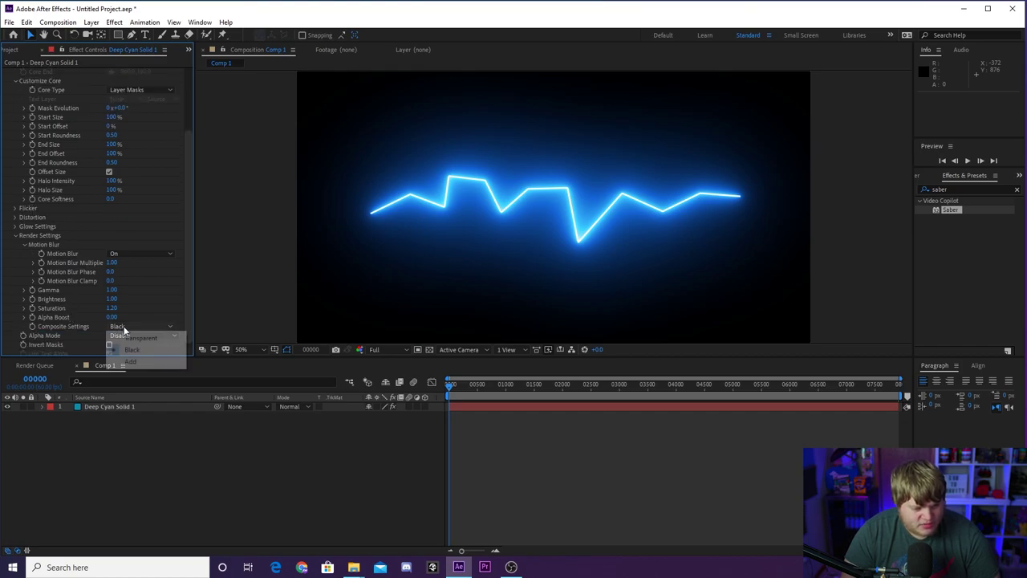
click(136, 341)
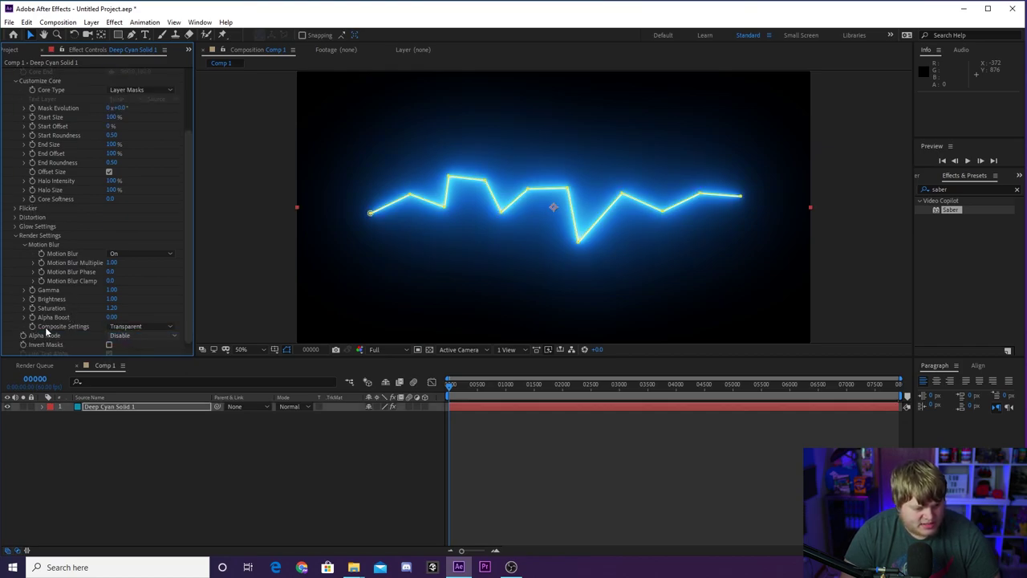
click(132, 327)
click(136, 338)
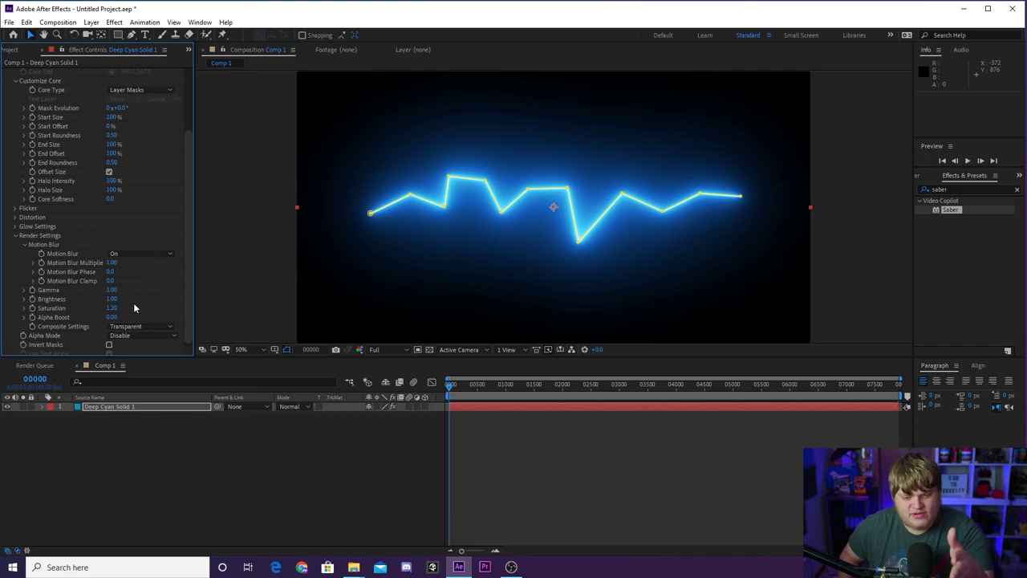
Step: Check the bolt against the transparency grid, then collapse Render Settings
click(418, 350)
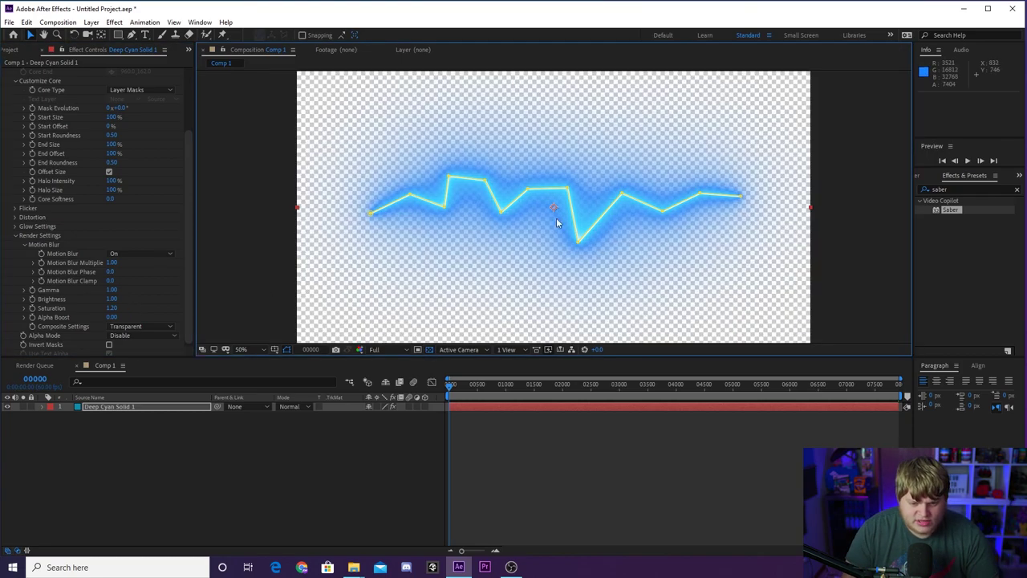
scroll(556, 201, down, 4)
scroll(562, 209, up, 6)
scroll(573, 232, down, 4)
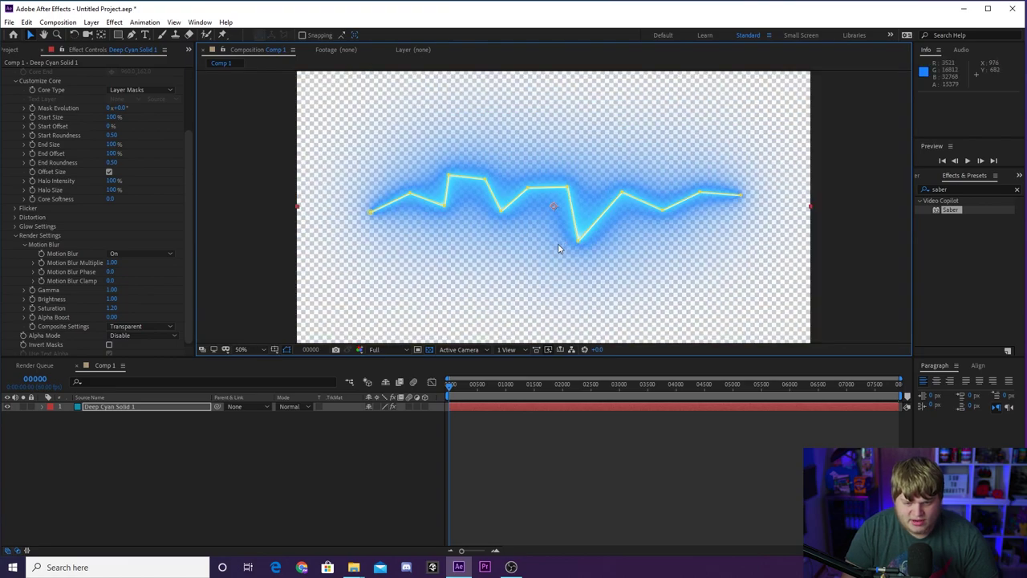
click(429, 350)
scroll(442, 282, up, 2)
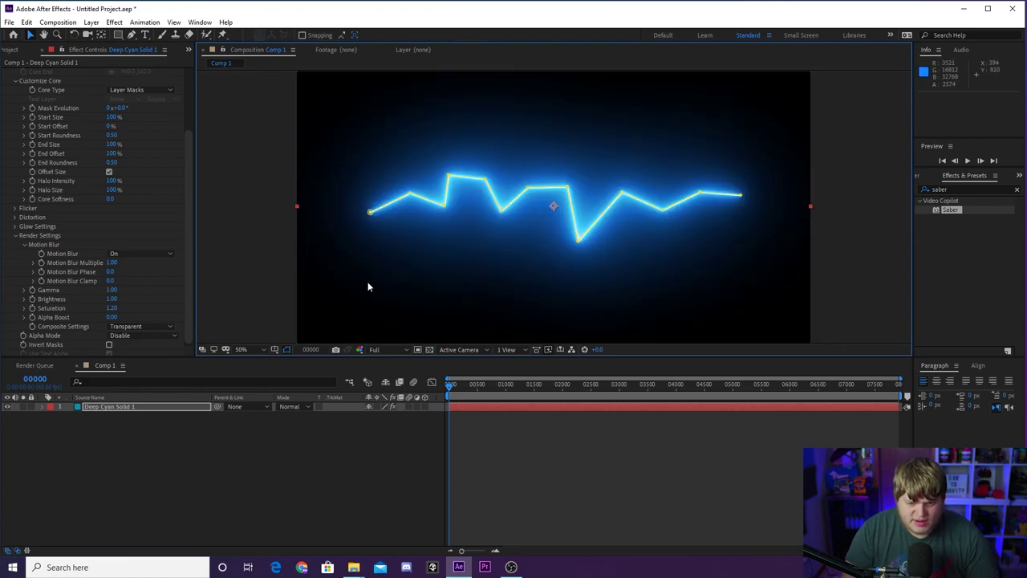
click(266, 271)
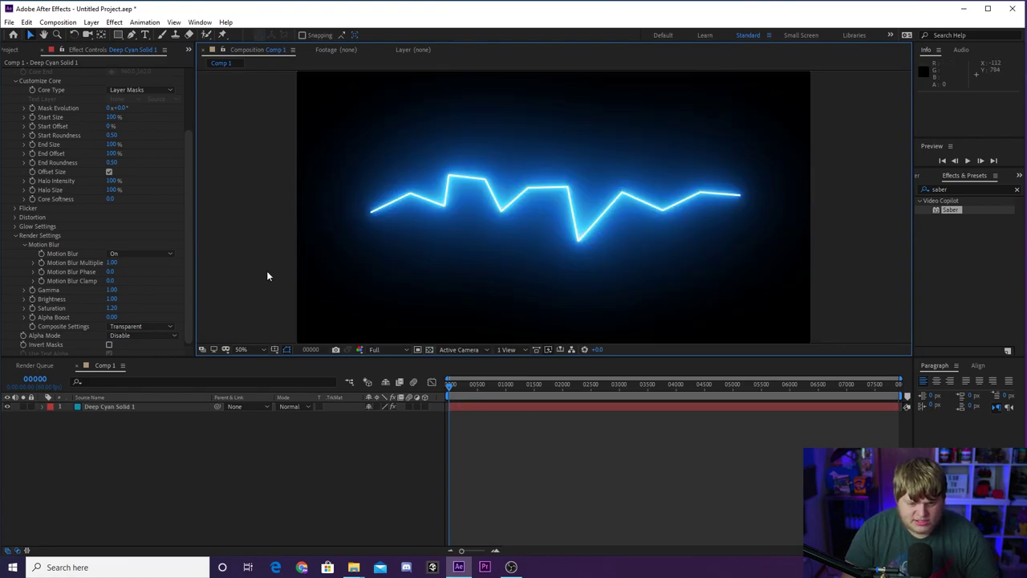
click(13, 237)
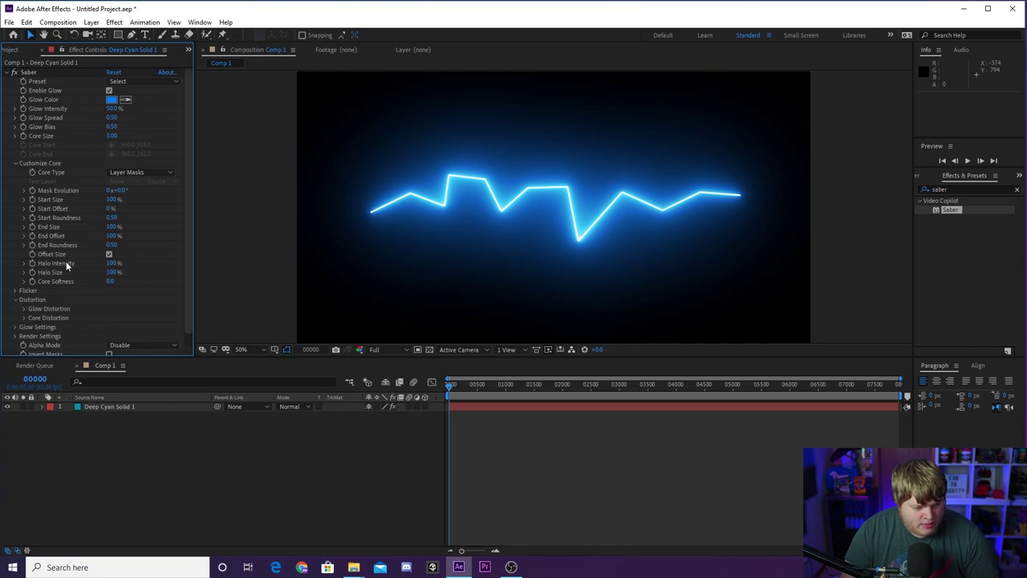
Step: Raise Saber's Core Distortion amount to about 62 for an electric crackle
scroll(66, 271, down, 1)
click(23, 305)
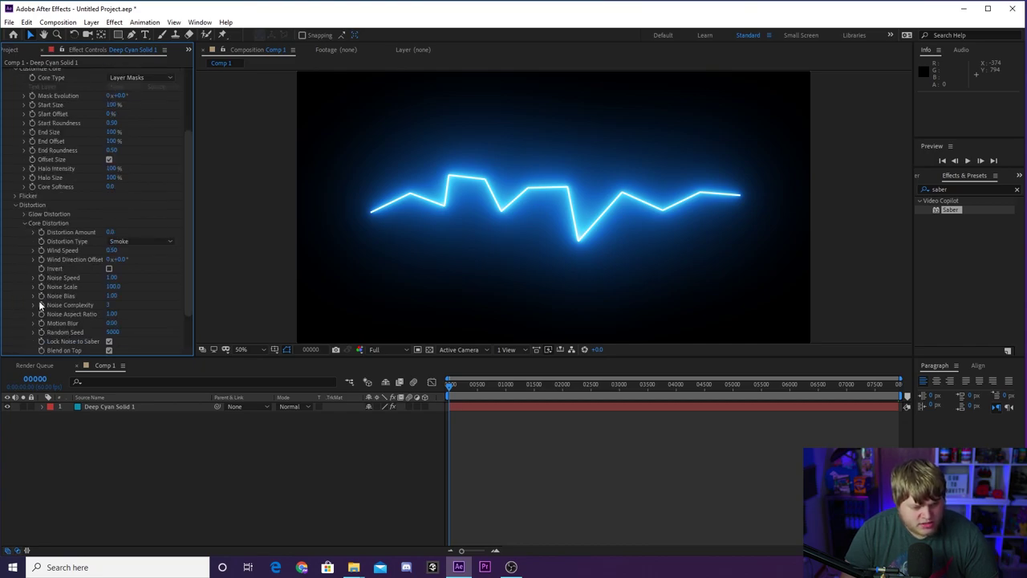
scroll(40, 305, down, 4)
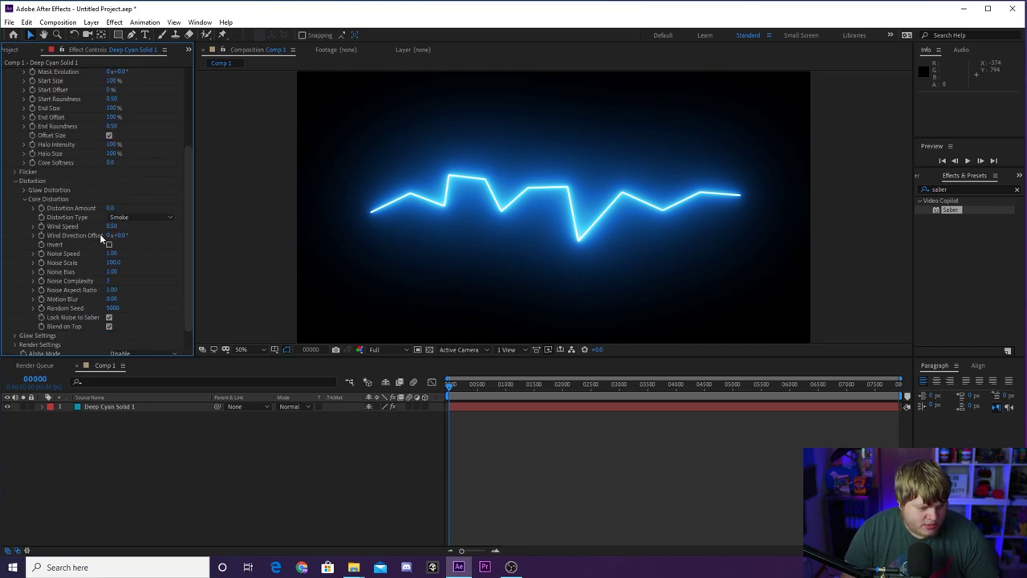
drag(111, 208, 144, 203)
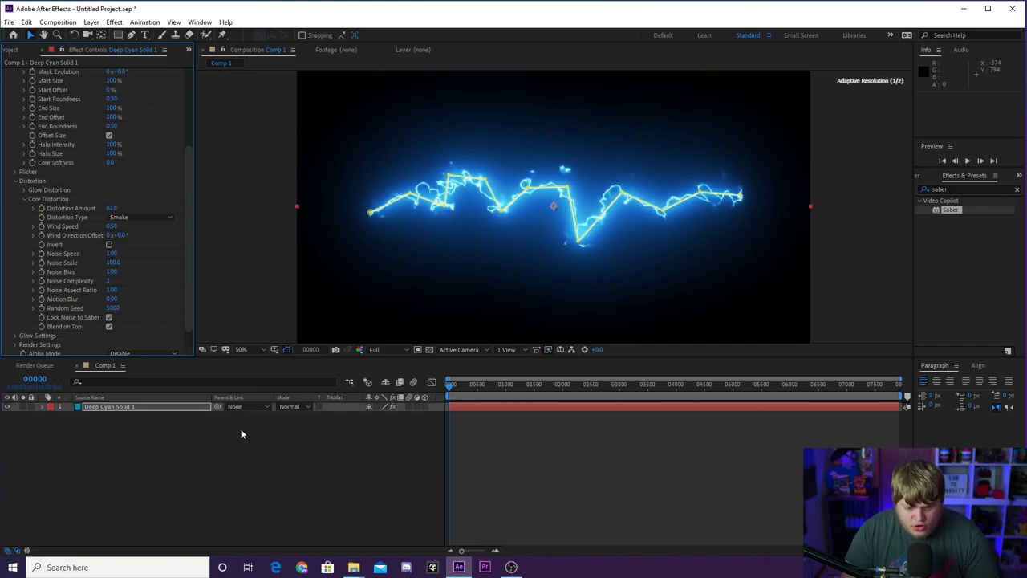
click(239, 427)
key(comma)
key(period)
Step: Thin the Core Size to 1.90 and brighten Glow Intensity to 82%
scroll(56, 155, up, 5)
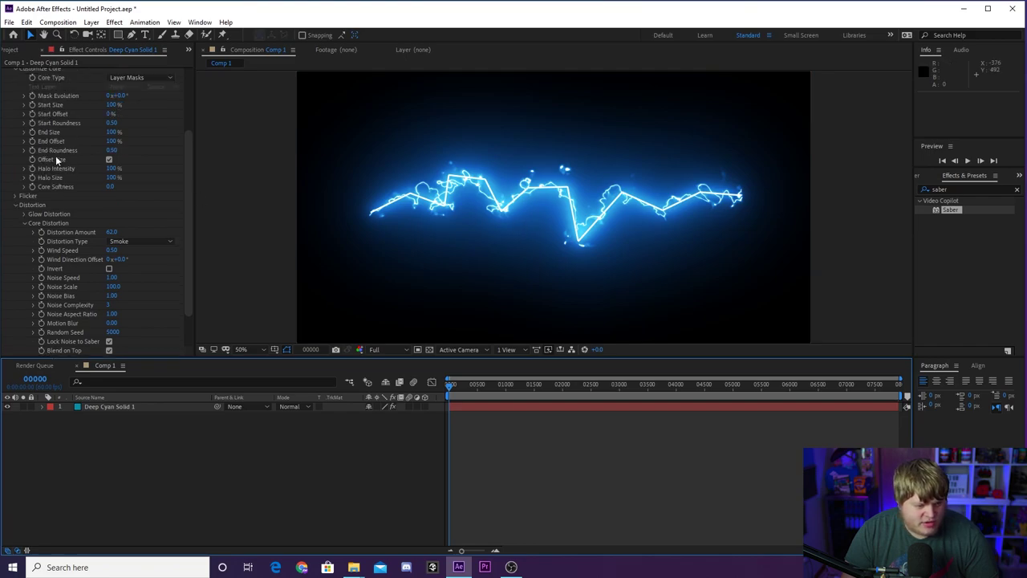
scroll(71, 176, up, 3)
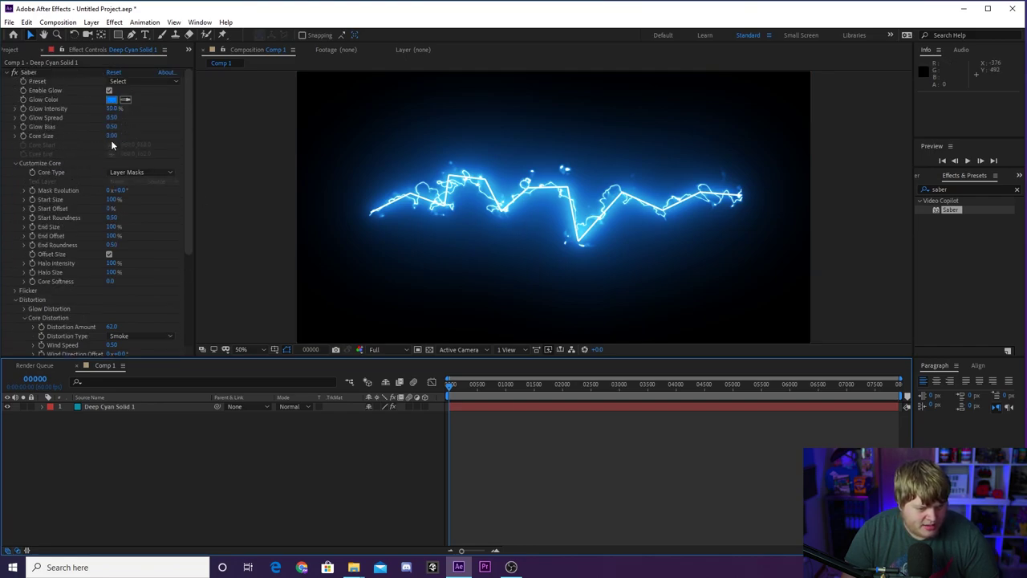
drag(111, 137, 104, 136)
click(293, 321)
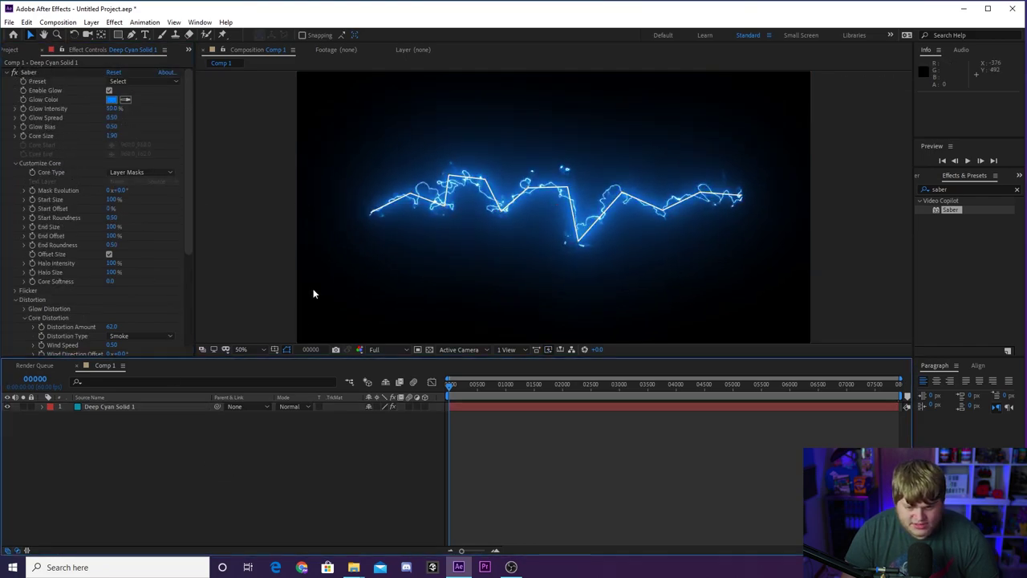
drag(112, 110, 128, 108)
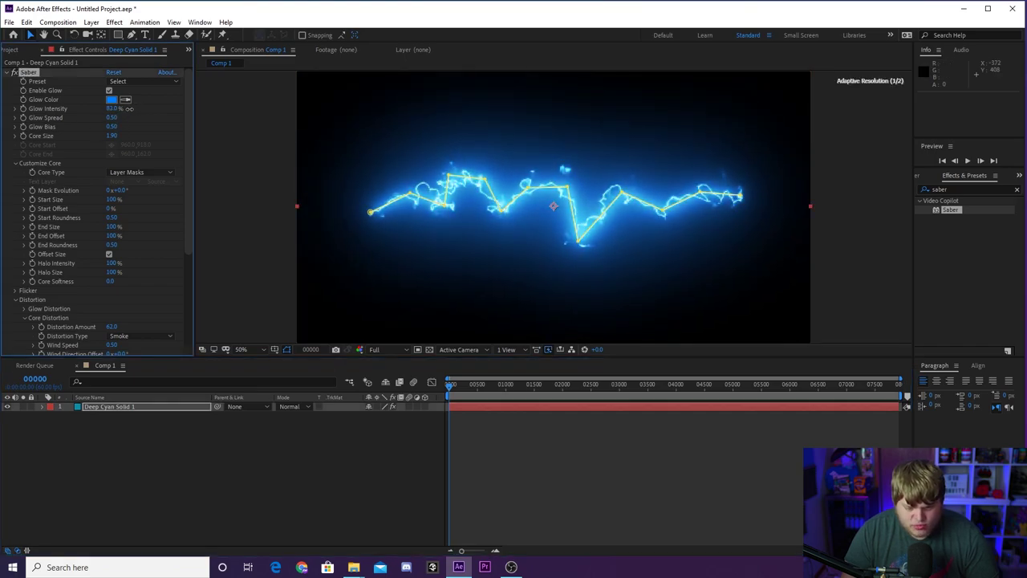
click(227, 433)
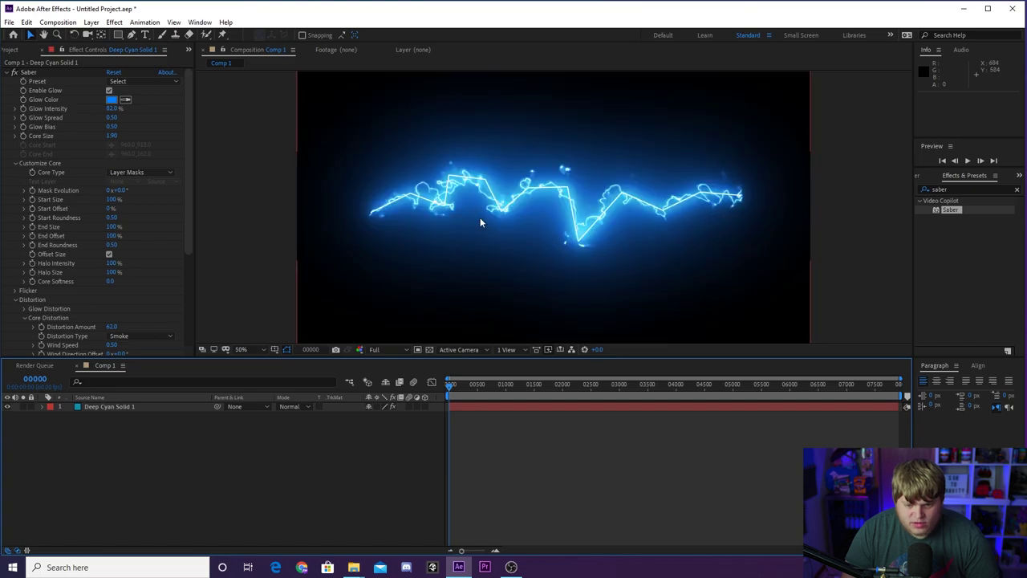
click(111, 100)
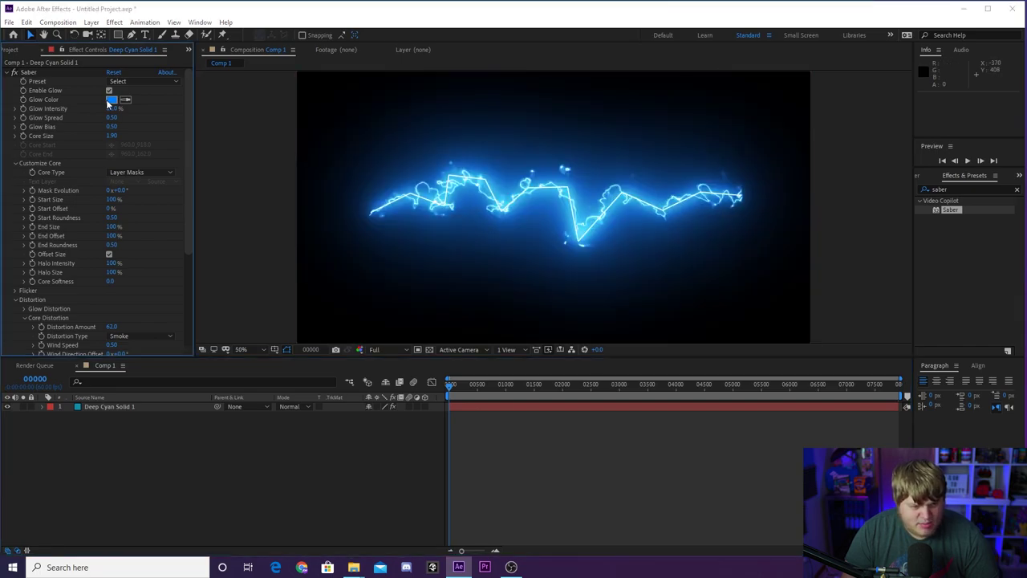
Step: Keep the light-blue glow colour, then try the orange Fuel preset with Distortion Amount 86
mouse_move(626, 384)
mouse_down()
mouse_move(627, 416)
mouse_move(626, 321)
mouse_move(632, 407)
mouse_move(628, 353)
mouse_move(627, 377)
mouse_up()
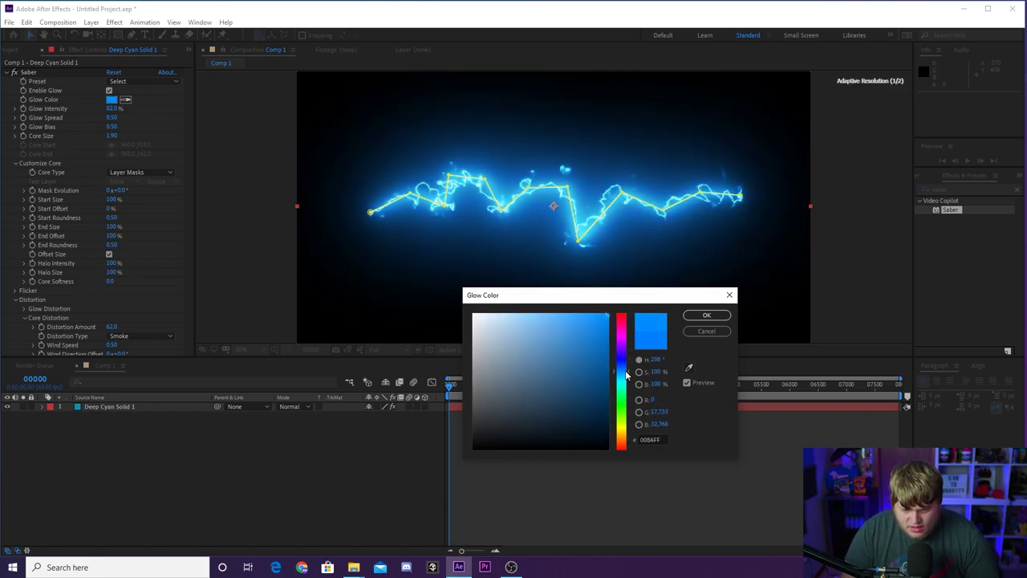
click(706, 316)
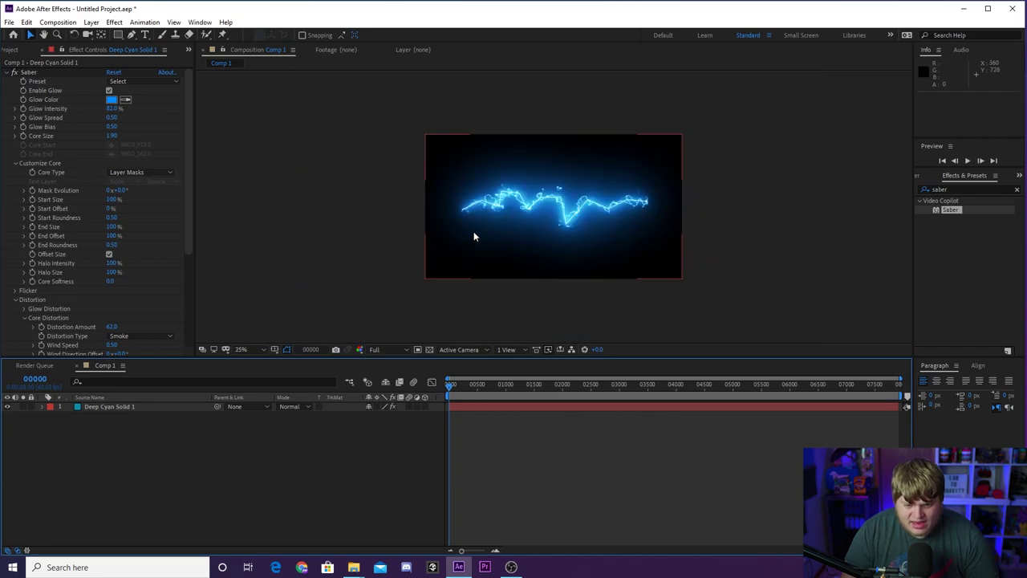
click(146, 82)
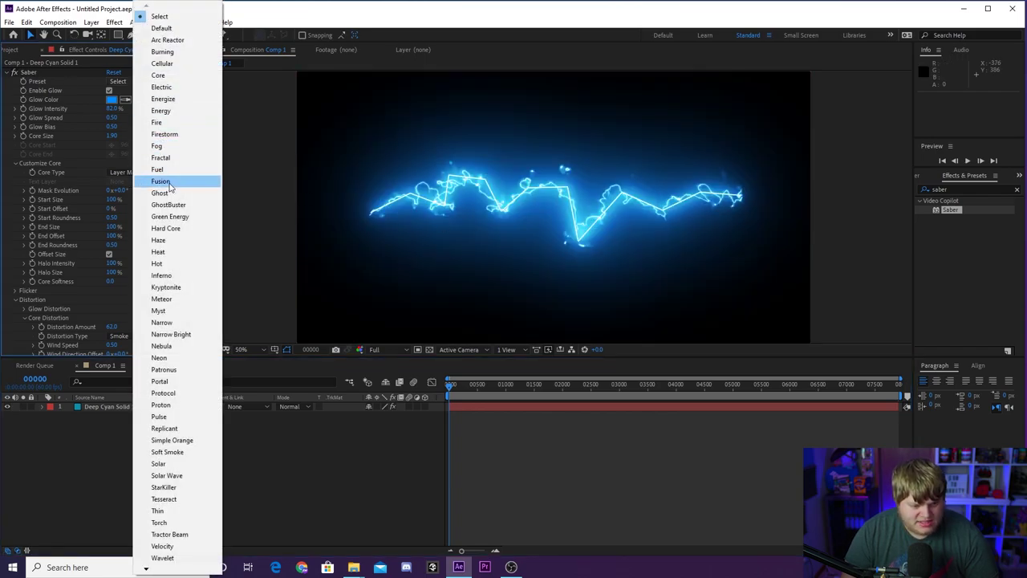
click(161, 172)
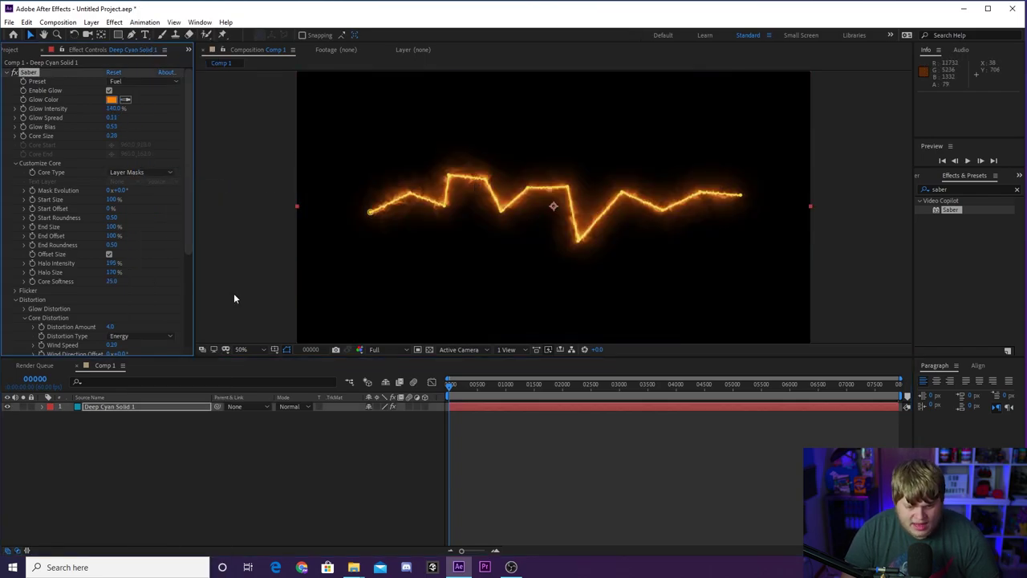
scroll(103, 286, down, 1)
drag(117, 307, 163, 302)
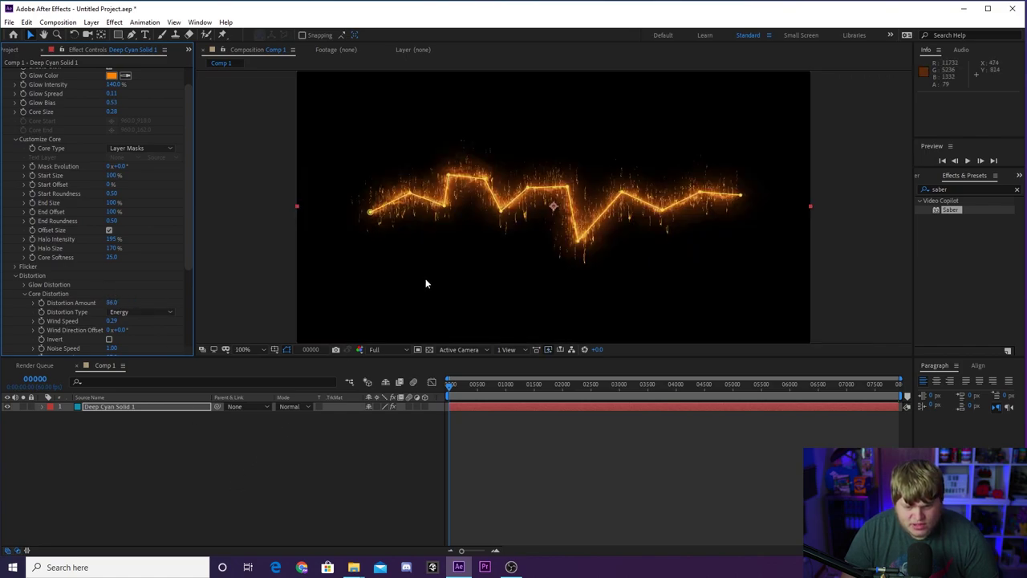
scroll(121, 121, up, 1)
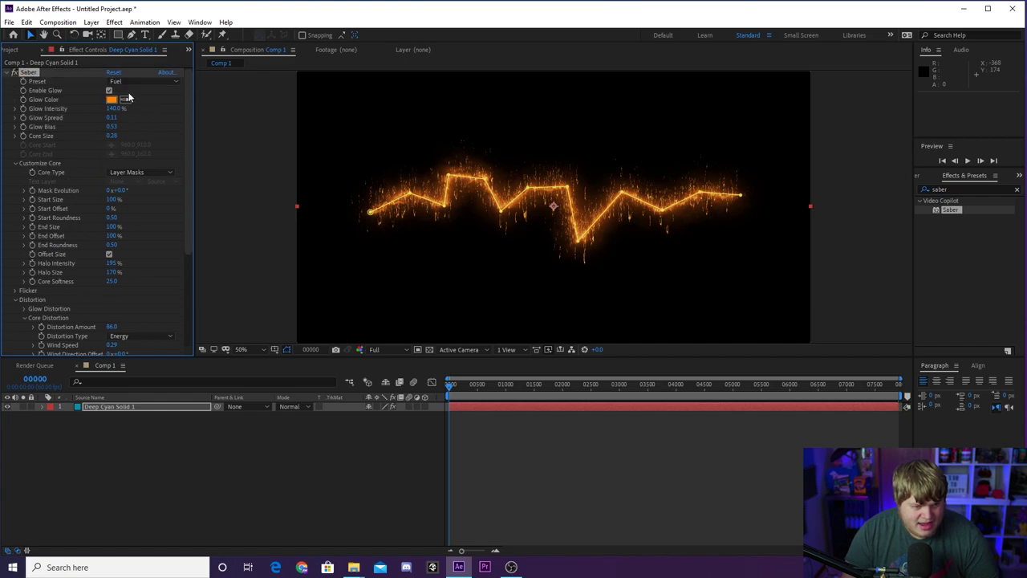
Step: Try the Inferno preset, then the cyan Myst preset with Distortion Amount 79
click(119, 81)
click(165, 277)
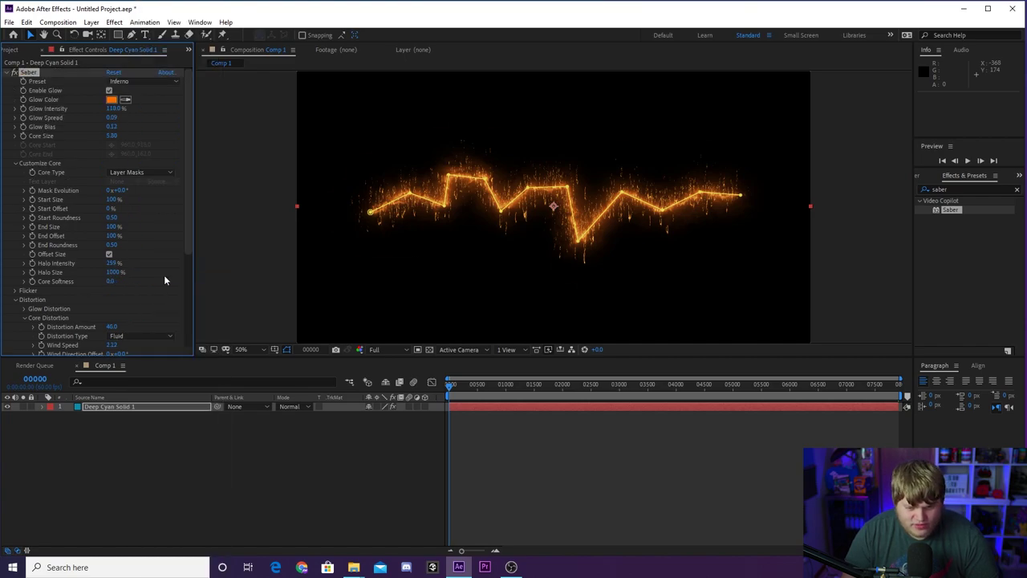
click(137, 81)
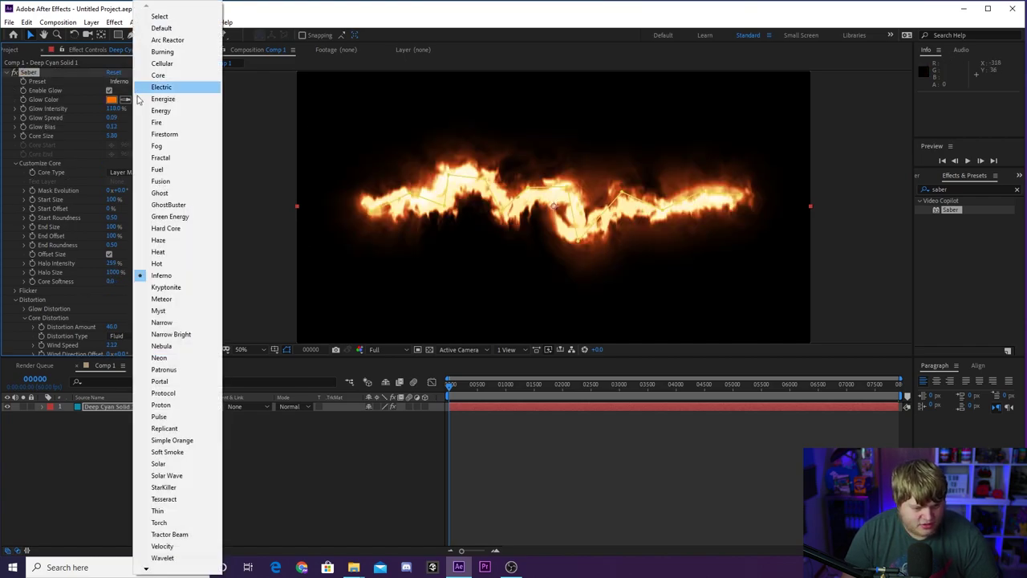
click(170, 310)
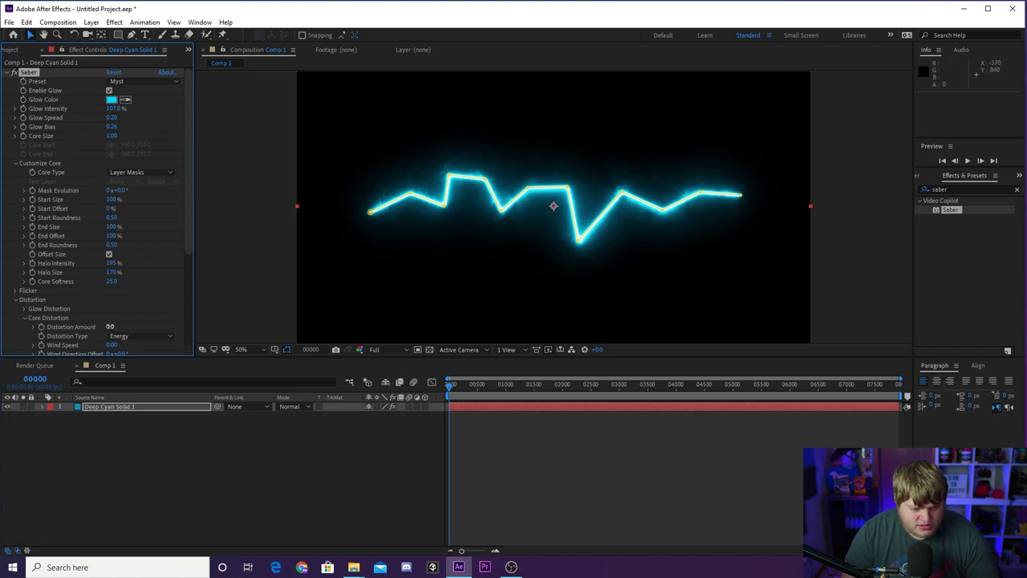
drag(110, 327, 149, 324)
click(251, 541)
scroll(458, 259, up, 4)
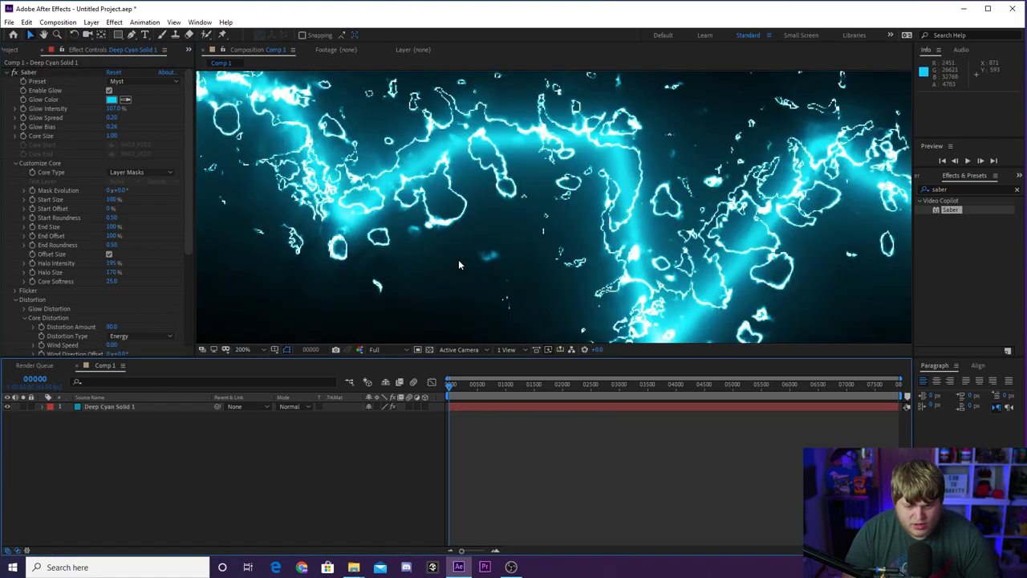
scroll(458, 259, down, 2)
scroll(463, 195, up, 1)
scroll(482, 180, down, 3)
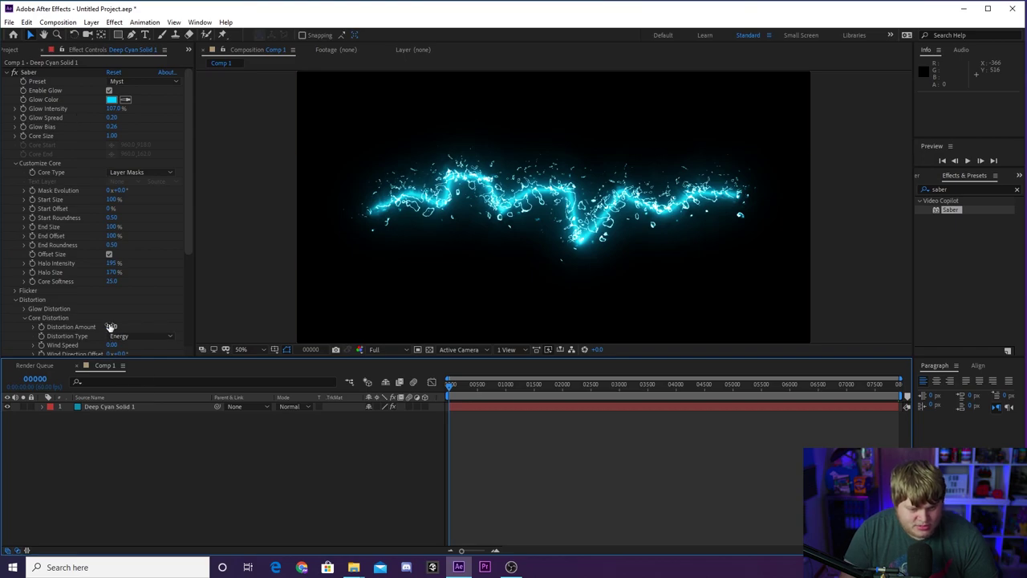
click(124, 82)
Step: Reset Saber to the Default preset, set Distortion Amount to 79, and preview the bolt
click(164, 32)
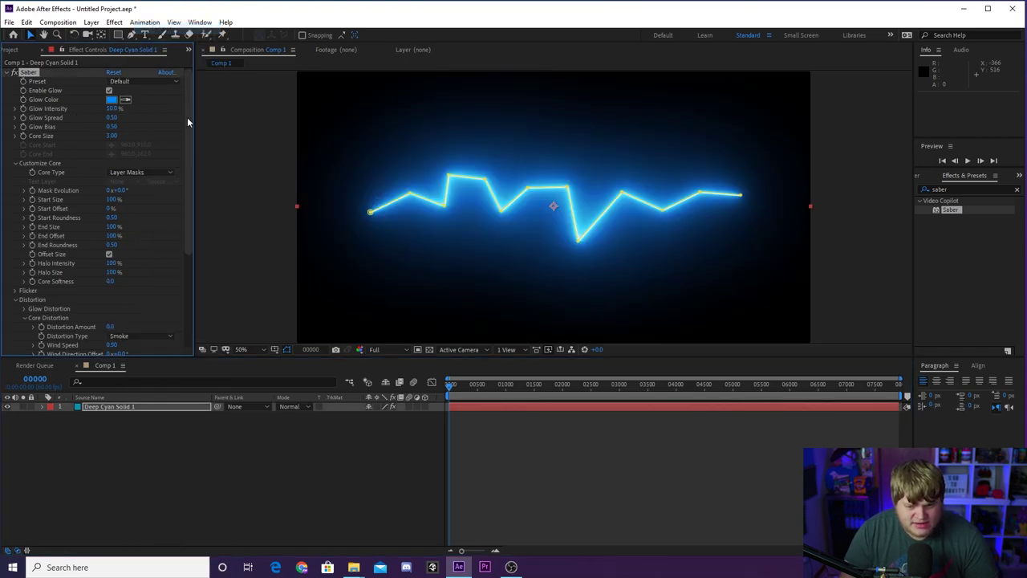
drag(125, 322, 155, 326)
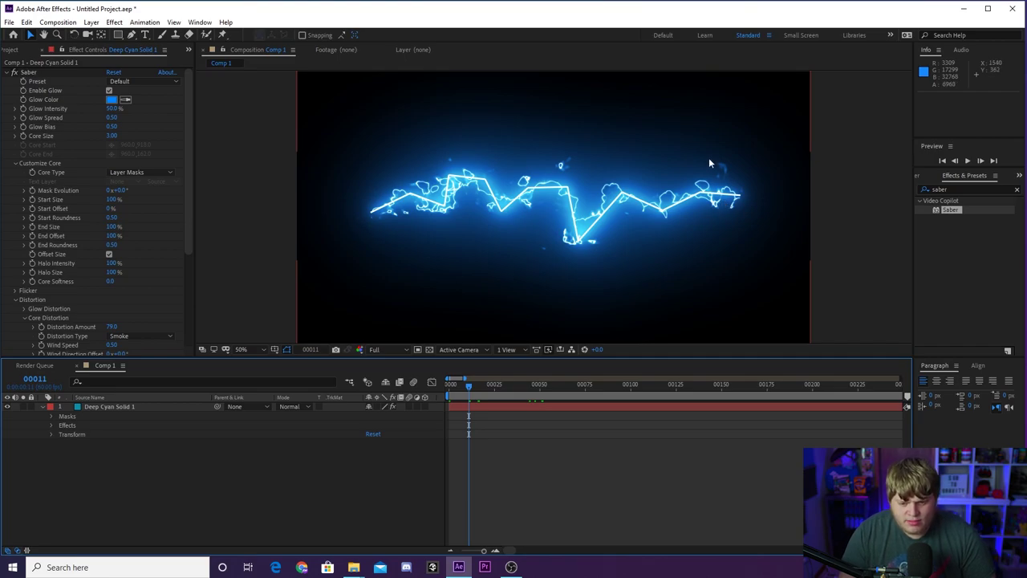
click(476, 385)
drag(484, 550, 514, 550)
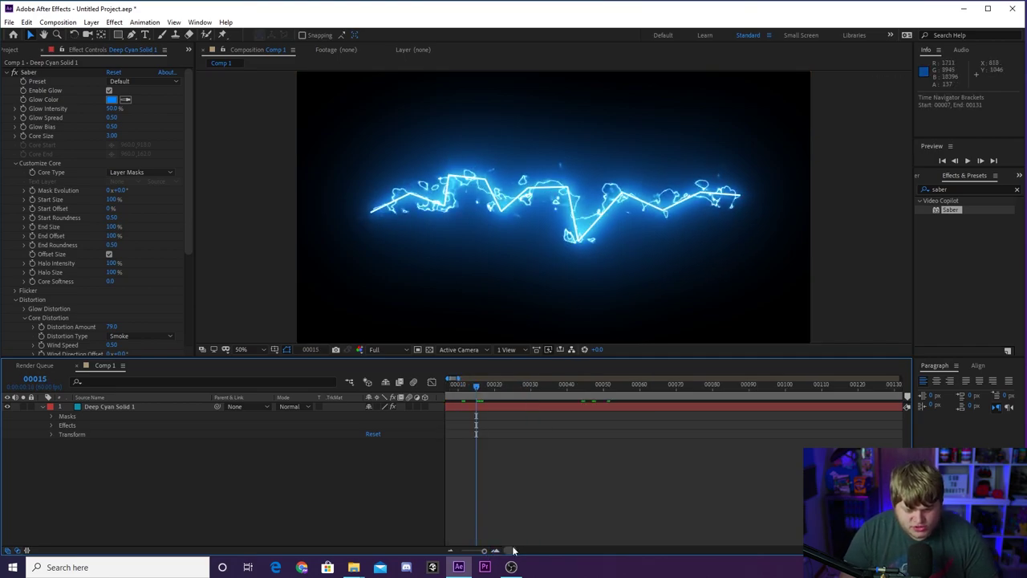
key(space)
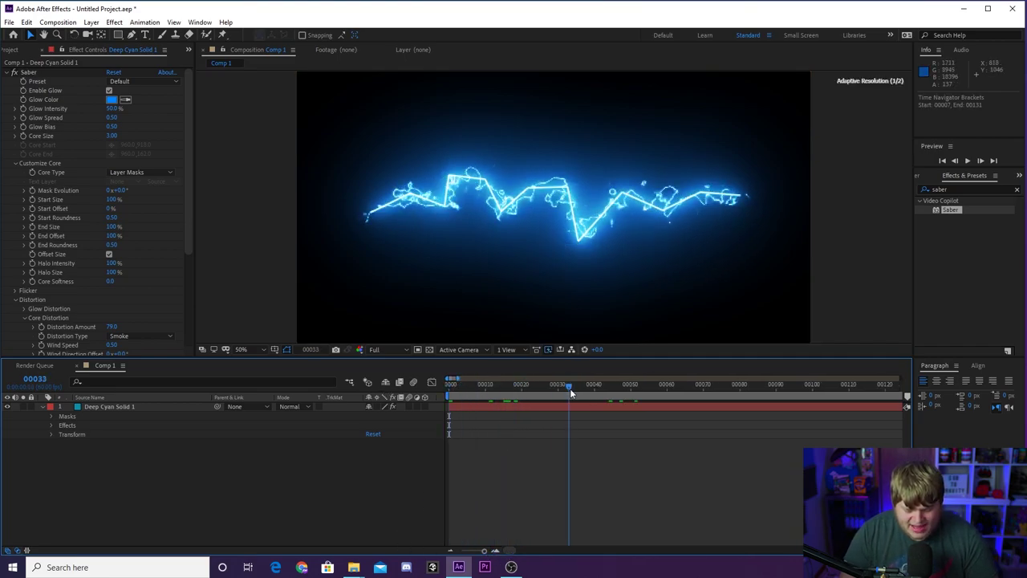
key(Home)
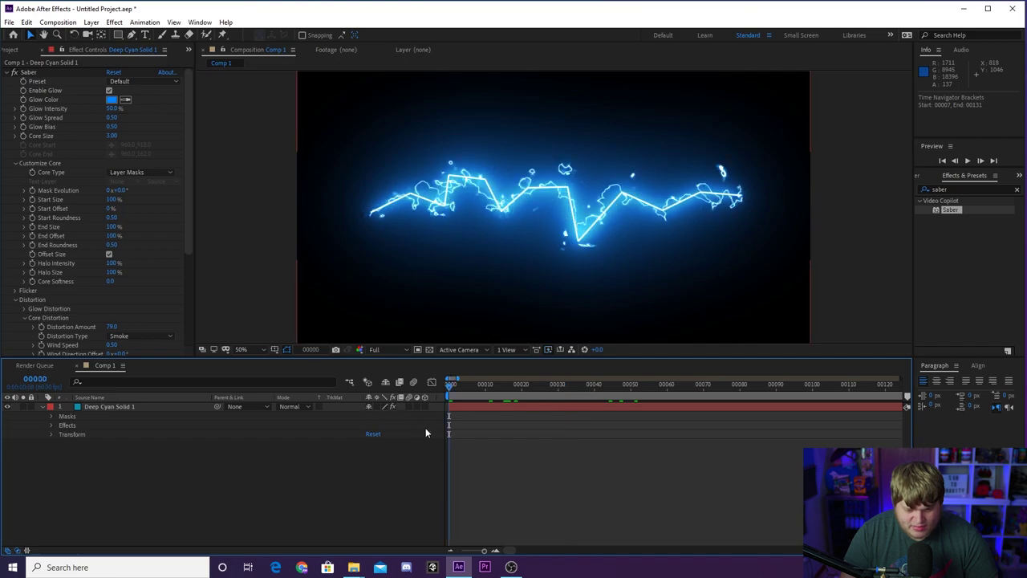
Step: Keyframe Saber's End Offset from 0% at frame 0 to 50% at frame 25, previewing the growth
click(32, 169)
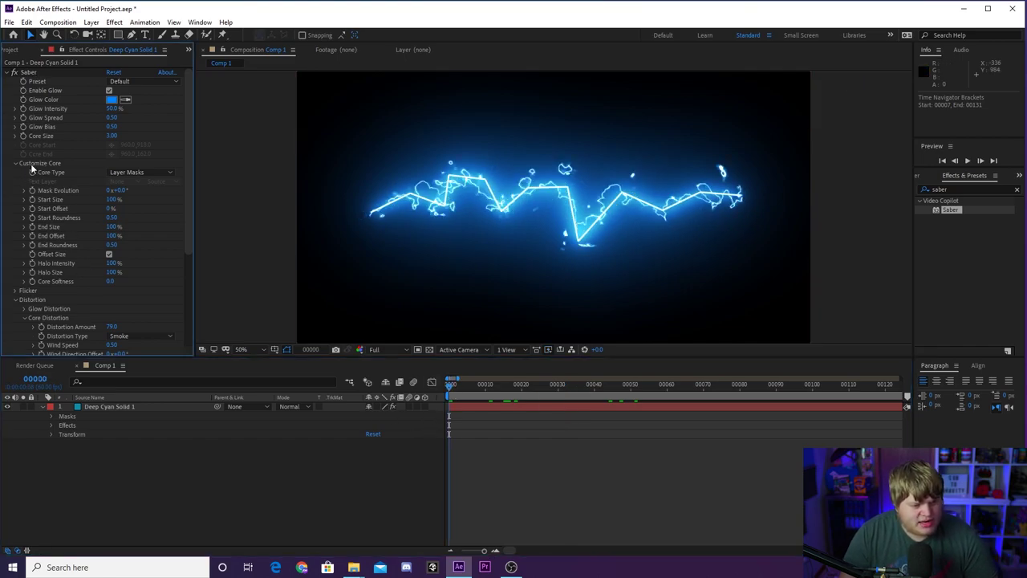
click(32, 209)
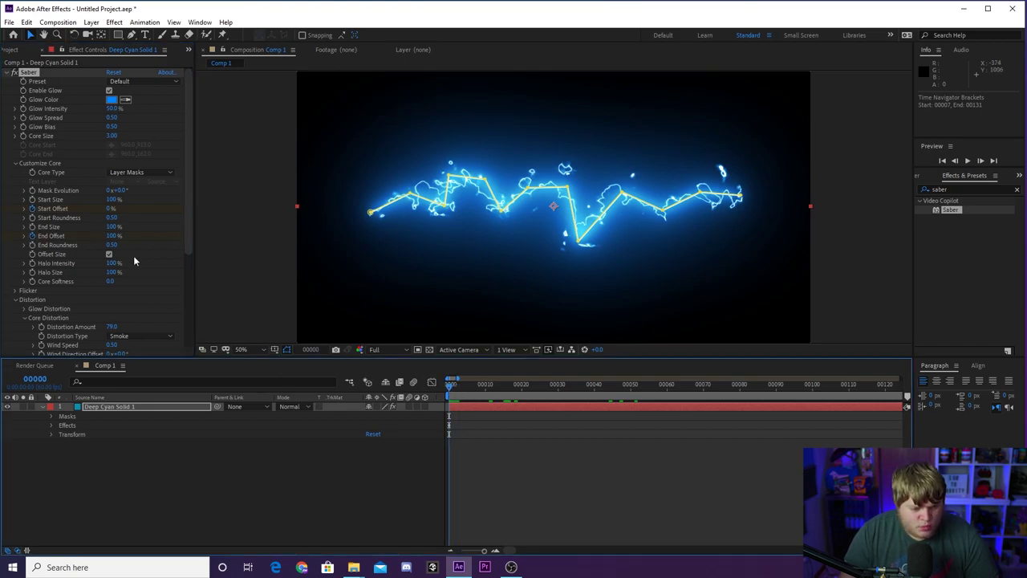
drag(118, 238, 53, 245)
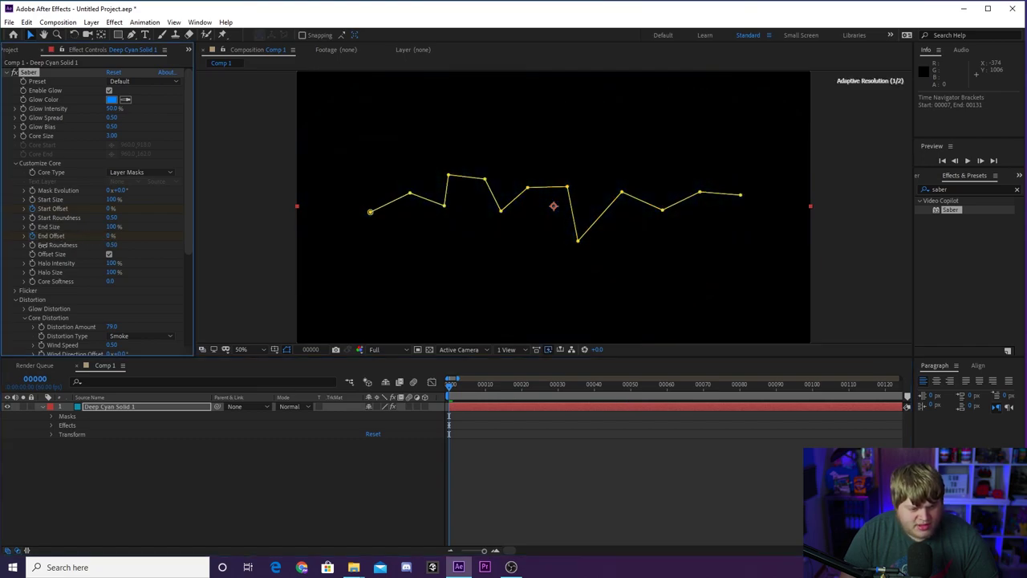
drag(450, 384, 631, 409)
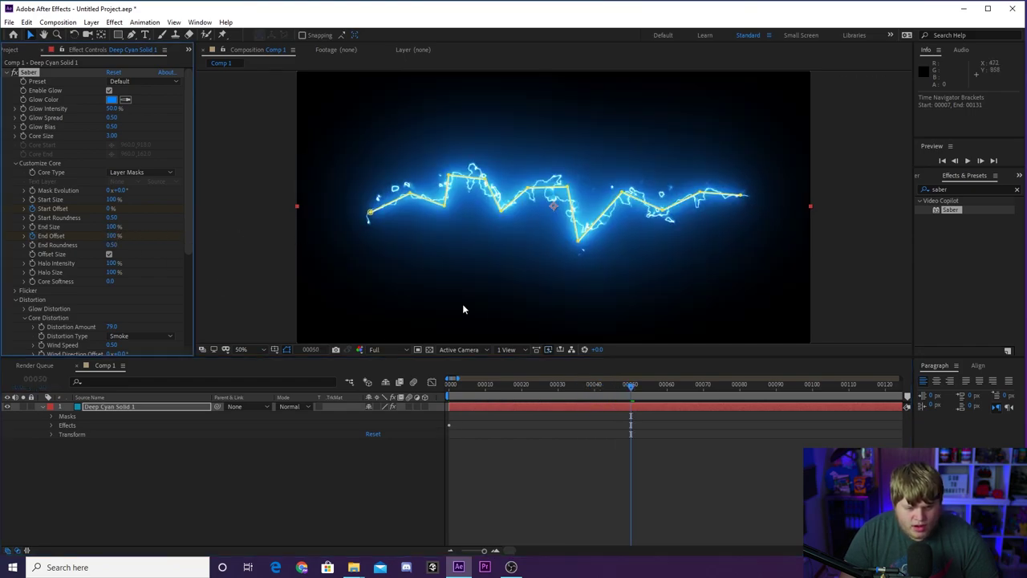
key(Home)
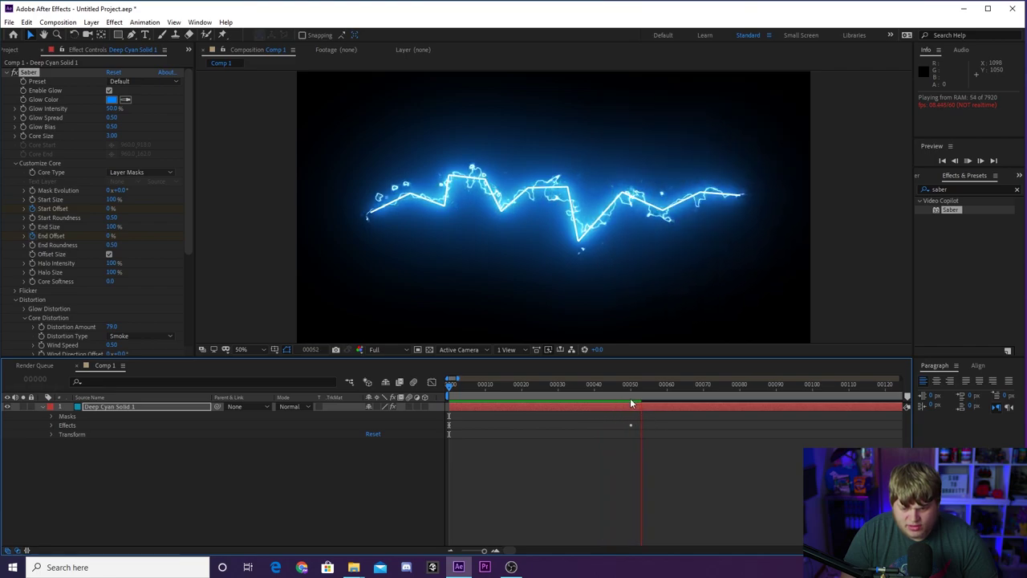
key(space)
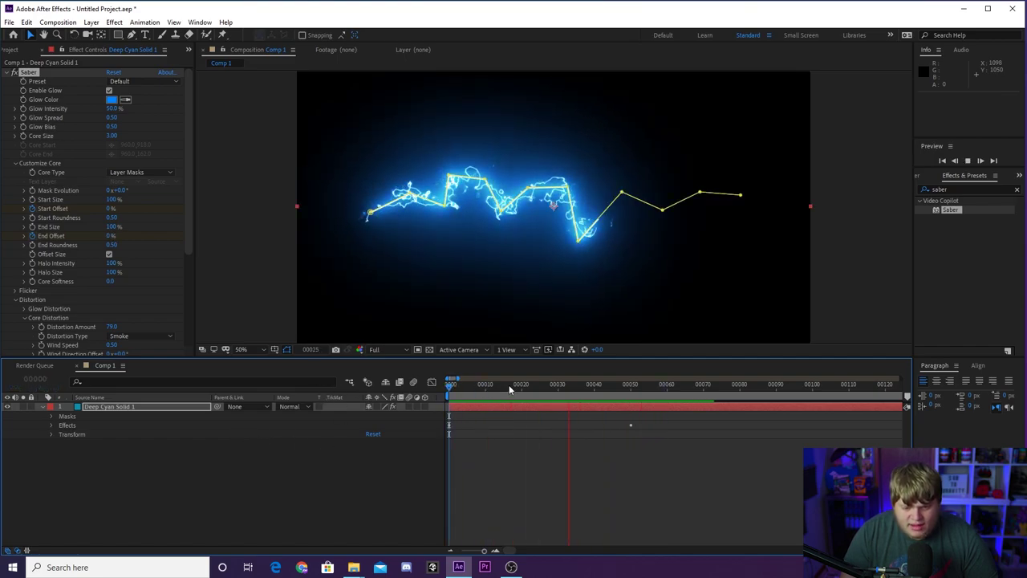
key(space)
drag(450, 384, 540, 407)
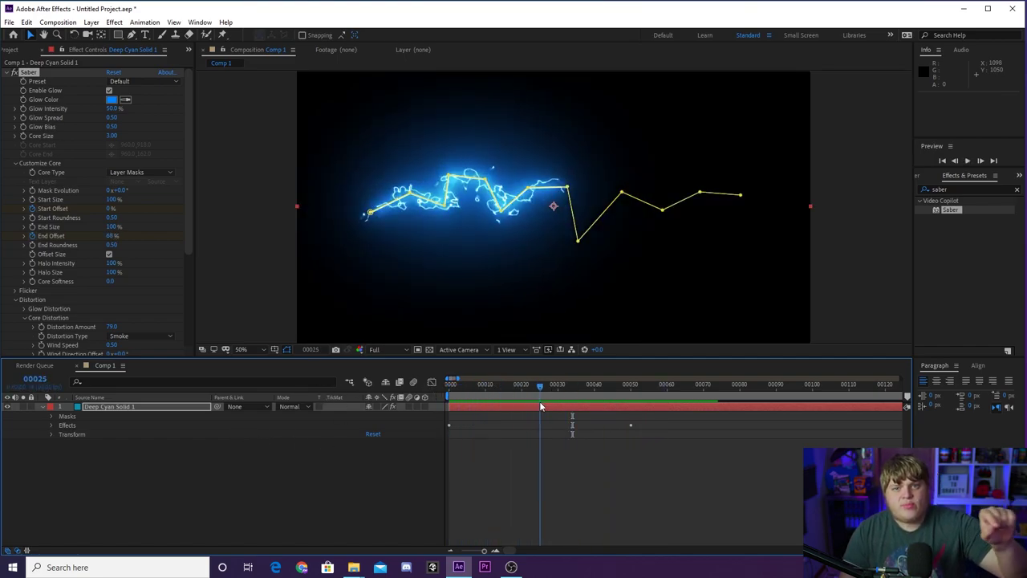
drag(539, 407, 454, 426)
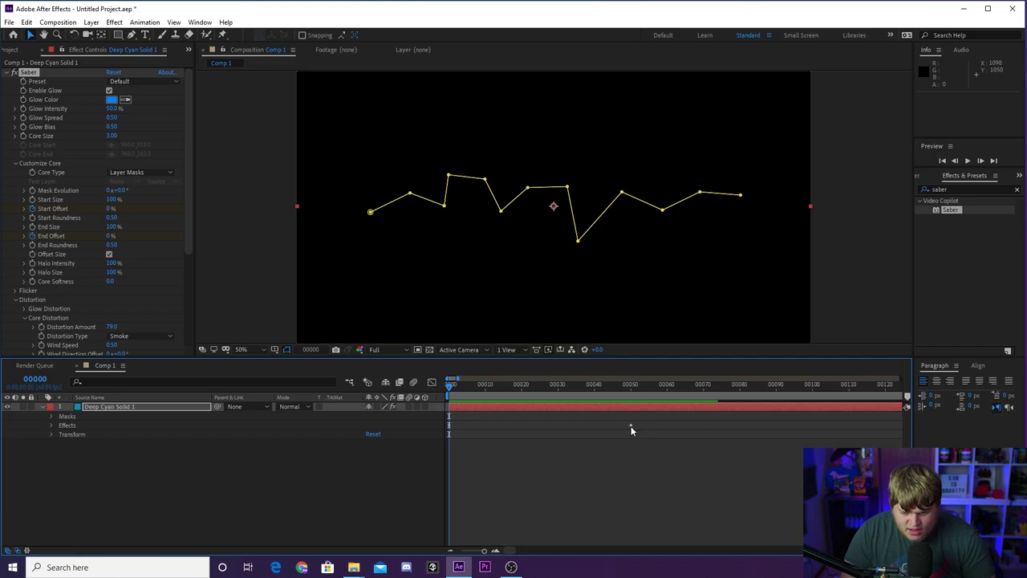
drag(480, 391, 538, 401)
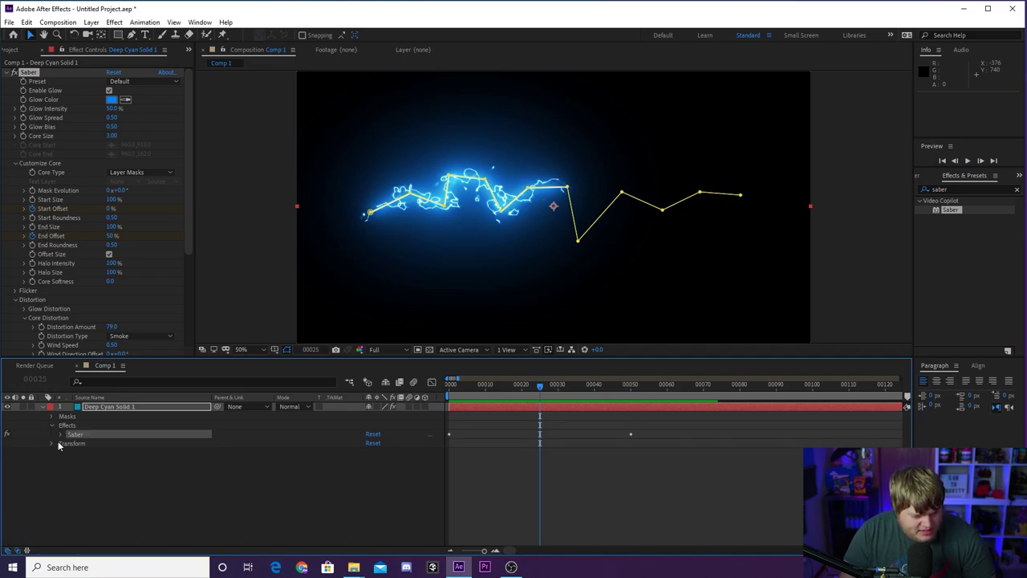
Step: Keyframe Saber's Start Offset at 0% near frame 25 and 100% at frame 75
click(61, 434)
scroll(90, 445, down, 3)
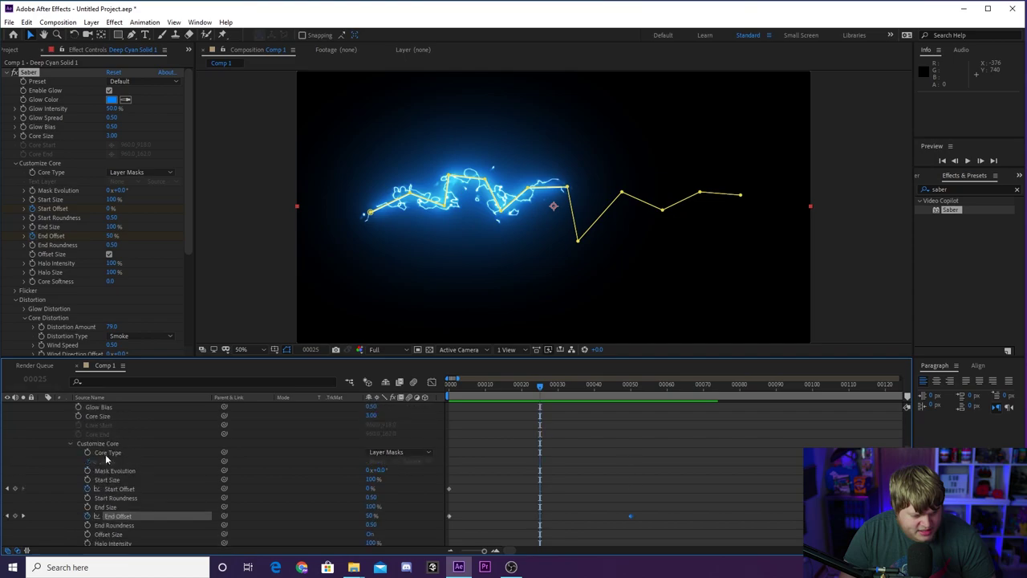
scroll(122, 488, down, 2)
click(131, 435)
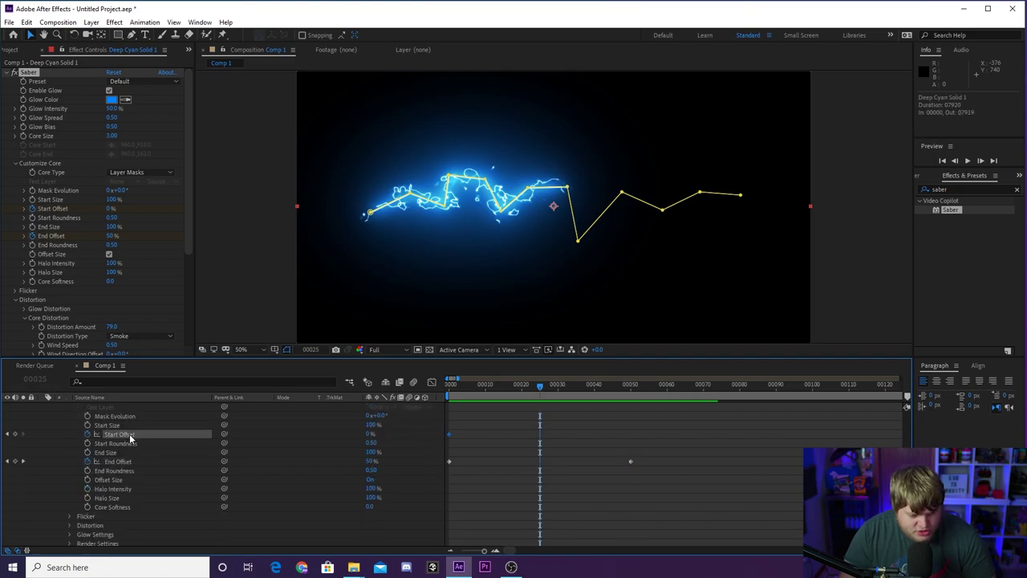
drag(544, 389, 722, 401)
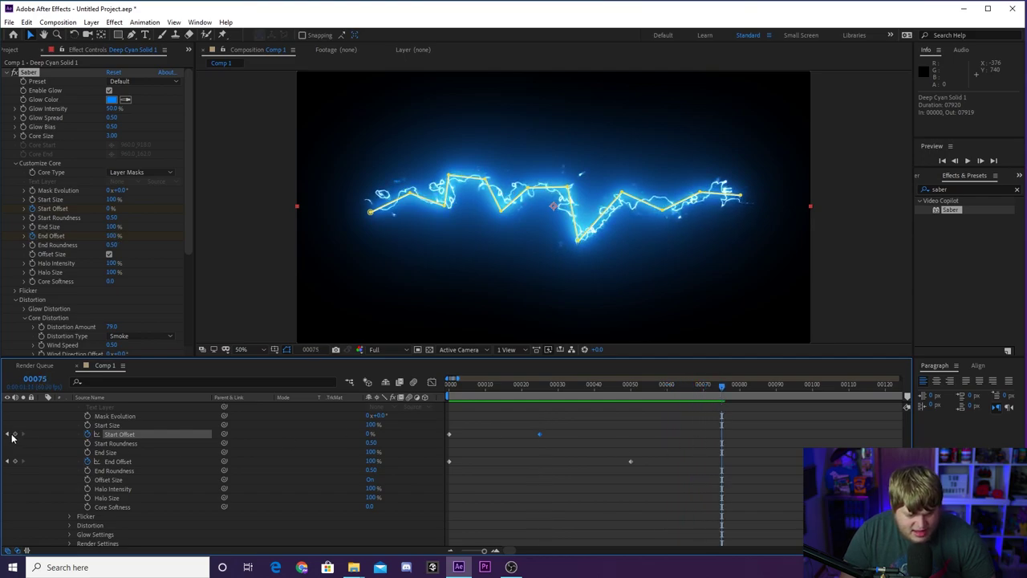
drag(375, 434, 438, 436)
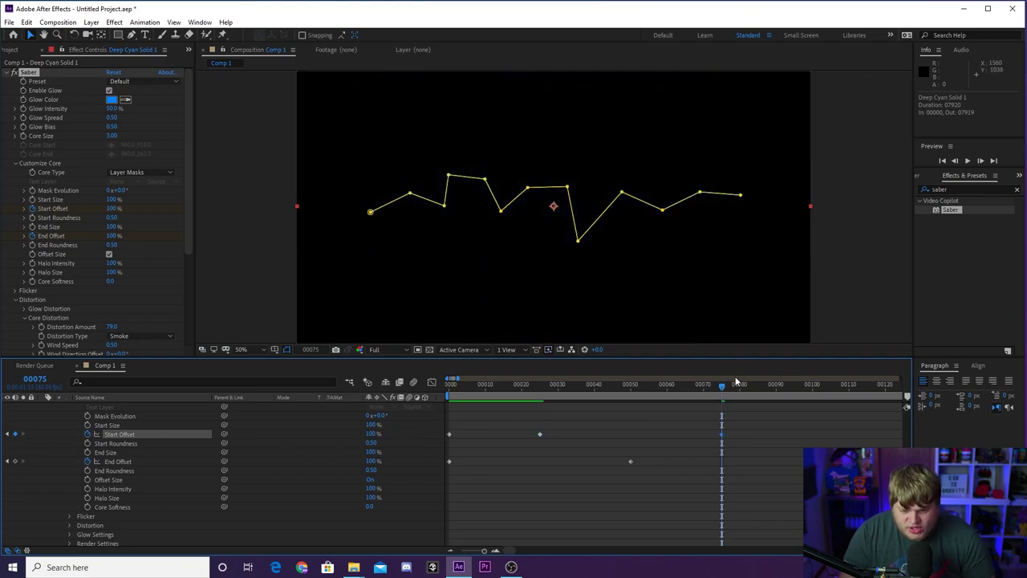
Step: Preview the bolt travelling off the path, then select all the offset keyframes
drag(720, 392, 541, 392)
key(space)
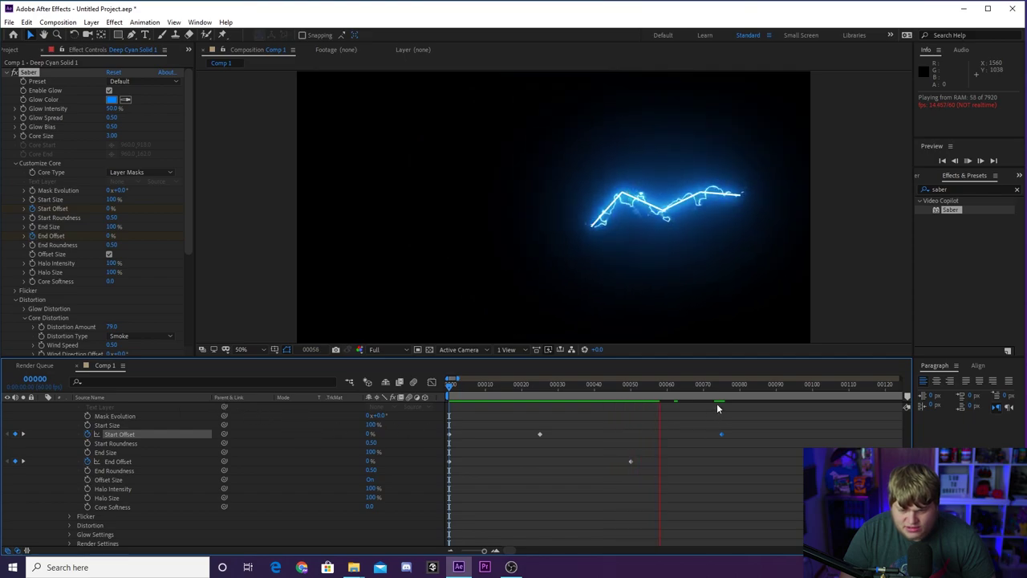
key(space)
key(space)
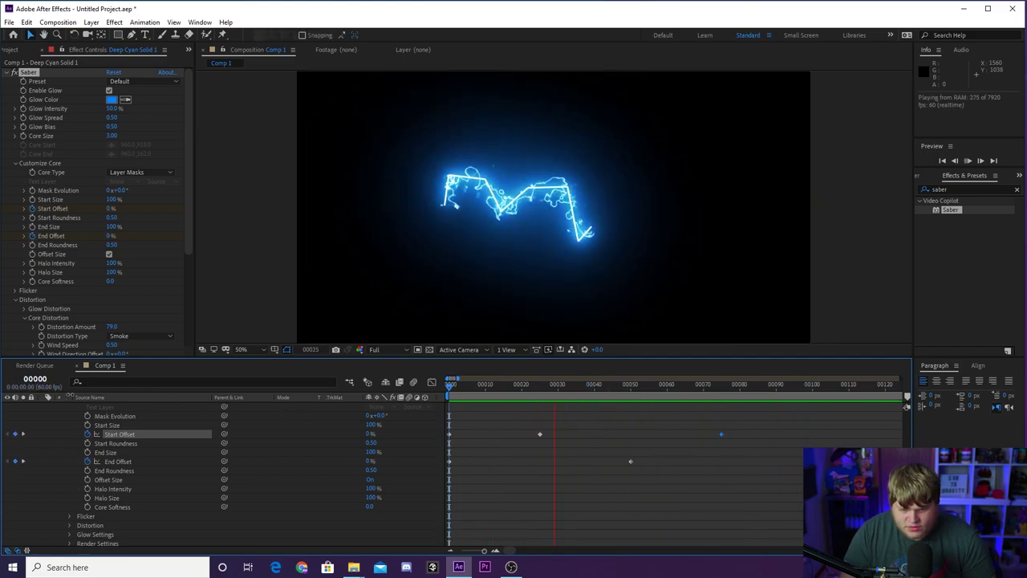
key(space)
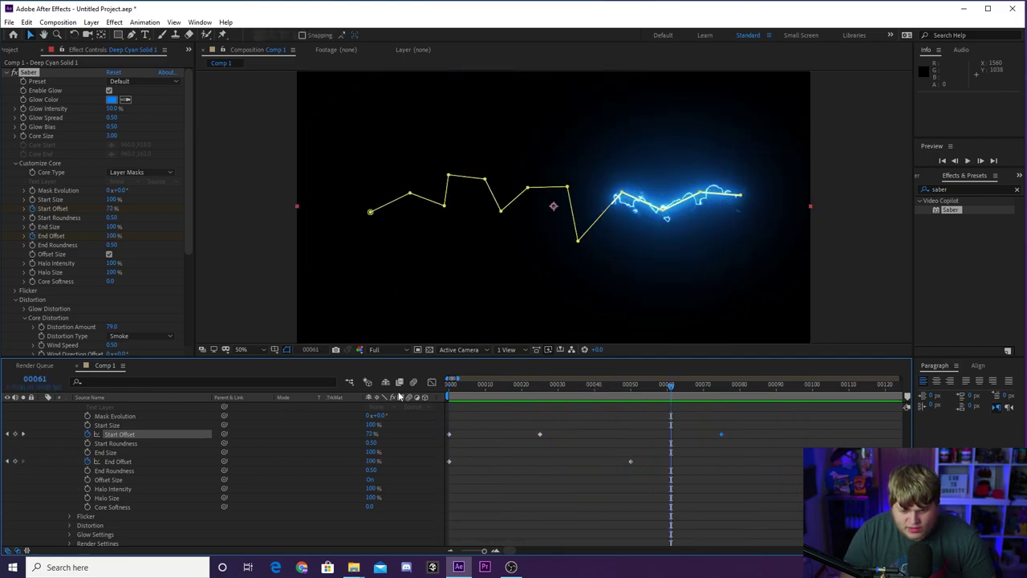
click(450, 440)
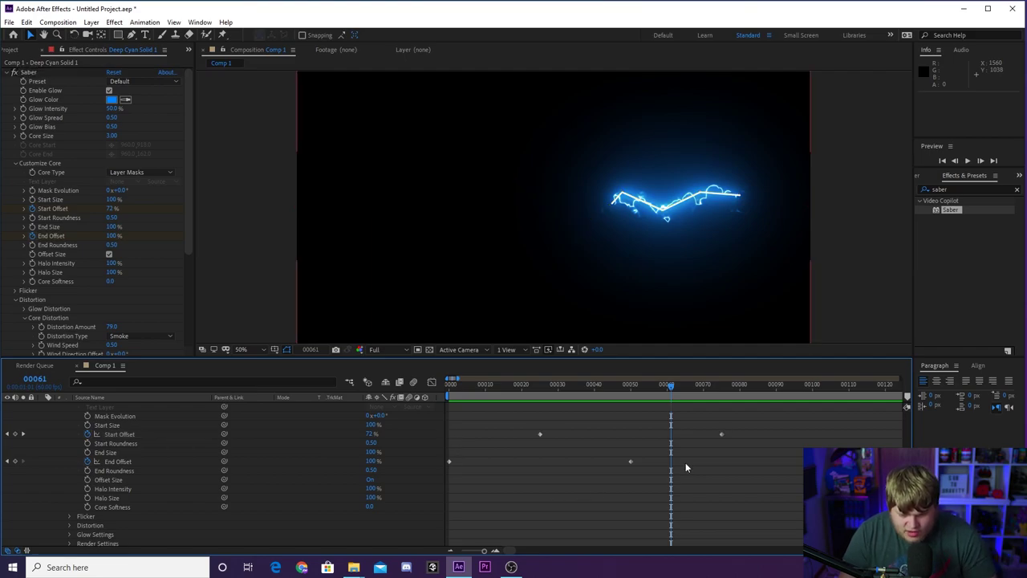
drag(751, 425, 403, 491)
Step: Apply Easy Ease to the Start and End Offset keyframes
right_click(537, 434)
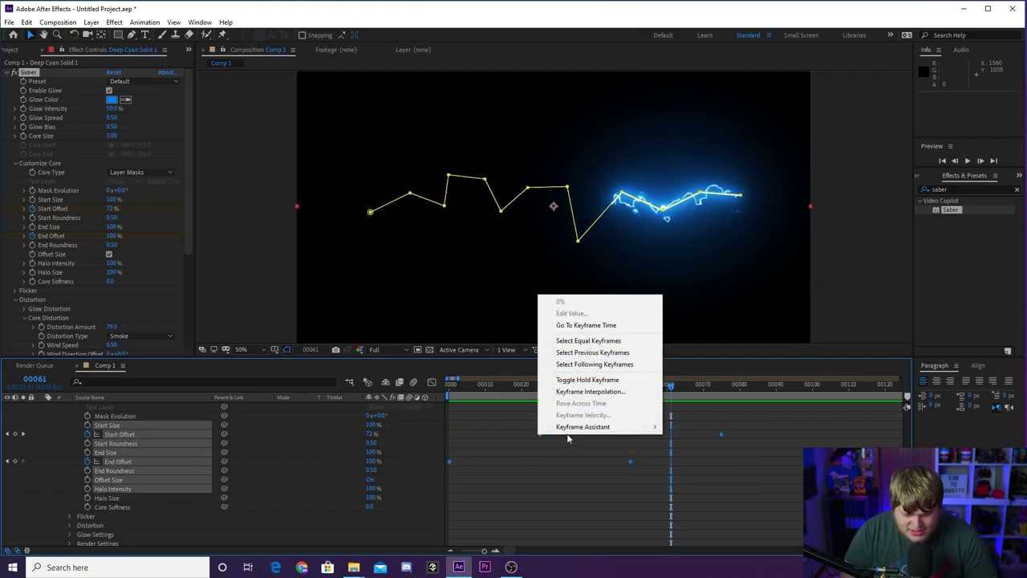
mouse_move(572, 427)
click(716, 434)
drag(756, 419, 449, 483)
right_click(538, 432)
mouse_move(582, 433)
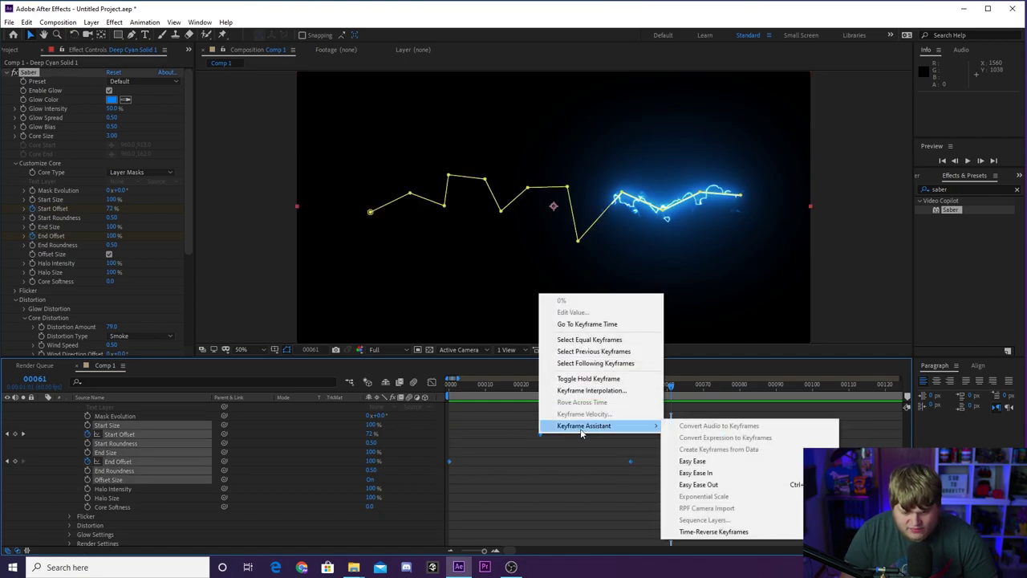
click(695, 462)
click(661, 480)
Step: Stretch the End and Start Offset ease influence to about 99% in the speed graph
drag(657, 483, 430, 455)
click(431, 382)
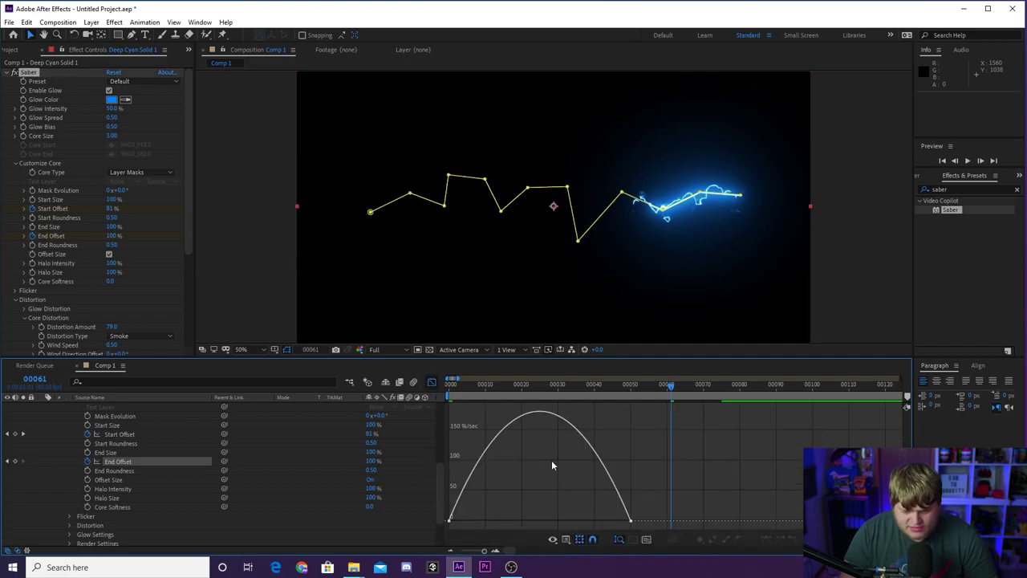
click(449, 521)
drag(600, 522, 535, 523)
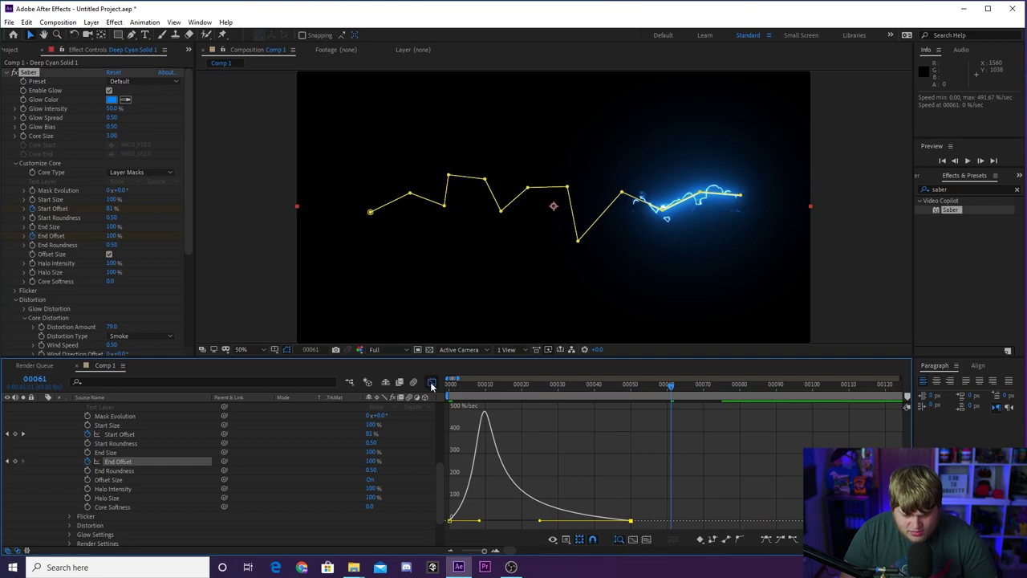
click(432, 382)
drag(749, 419, 534, 438)
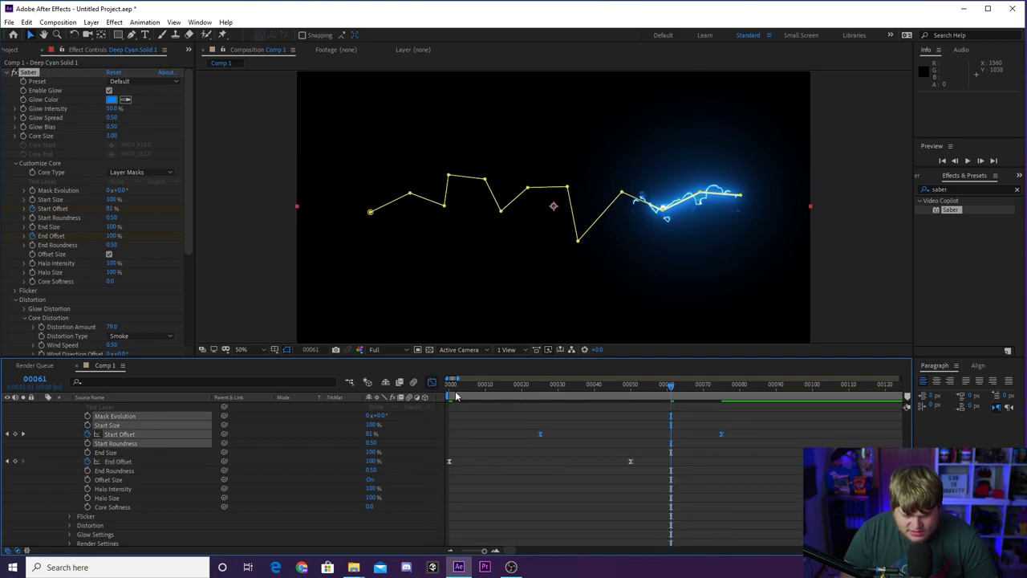
click(433, 383)
drag(694, 522, 631, 522)
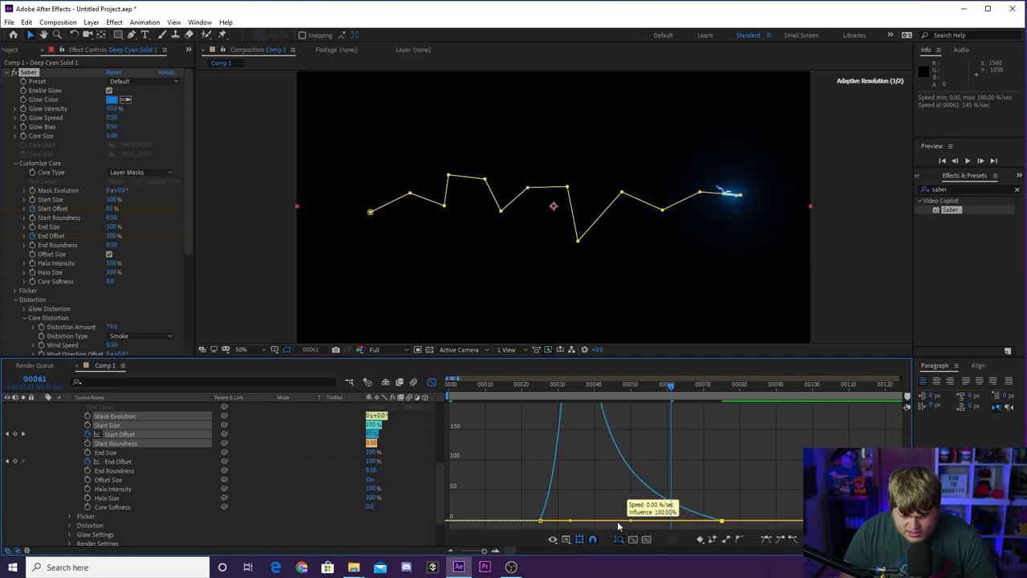
Step: Leave the Graph Editor and RAM-preview the eased Saber bolt twice, rewinding to frame one between plays
click(432, 383)
key(space)
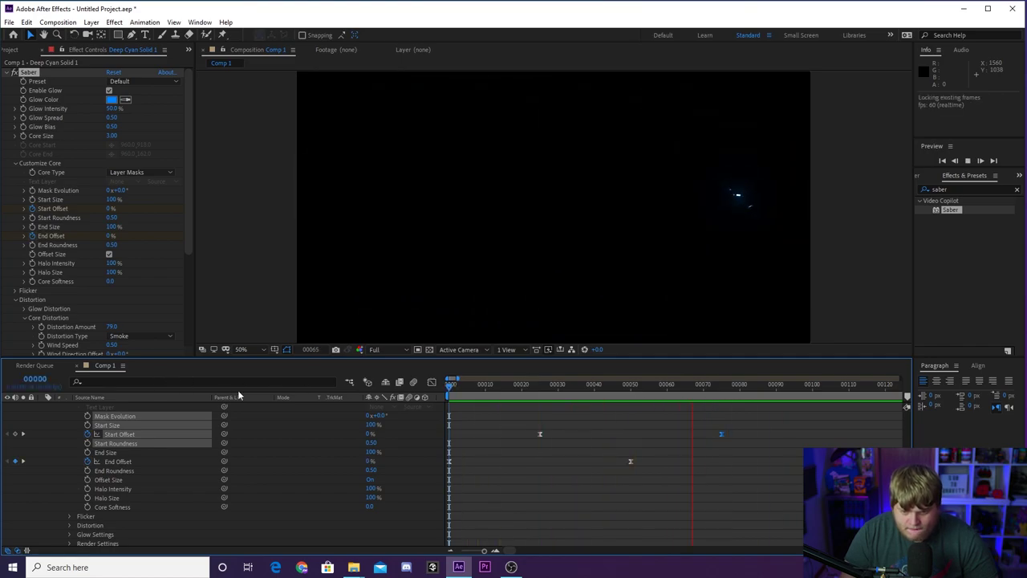
key(space)
key(space)
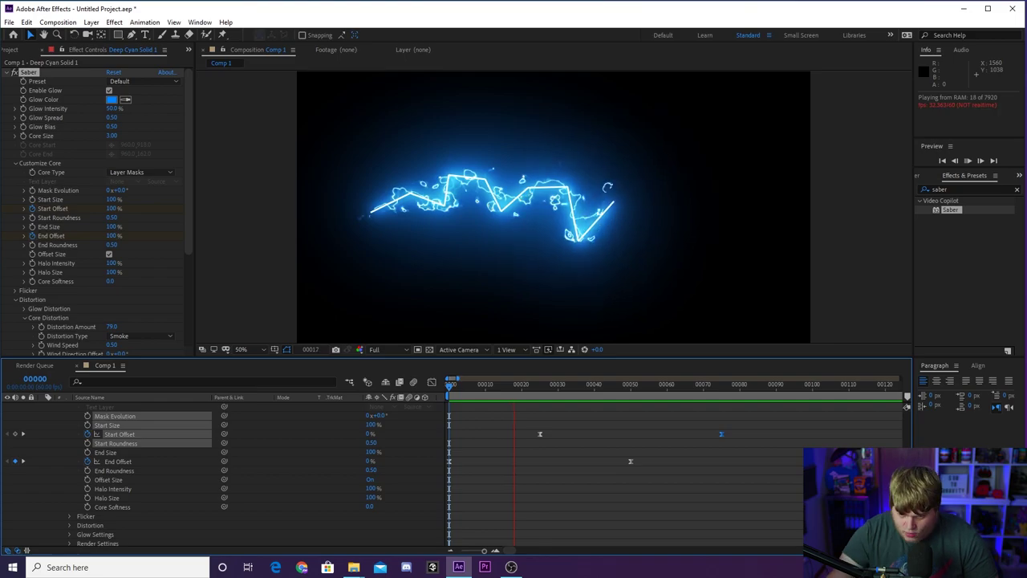
click(566, 385)
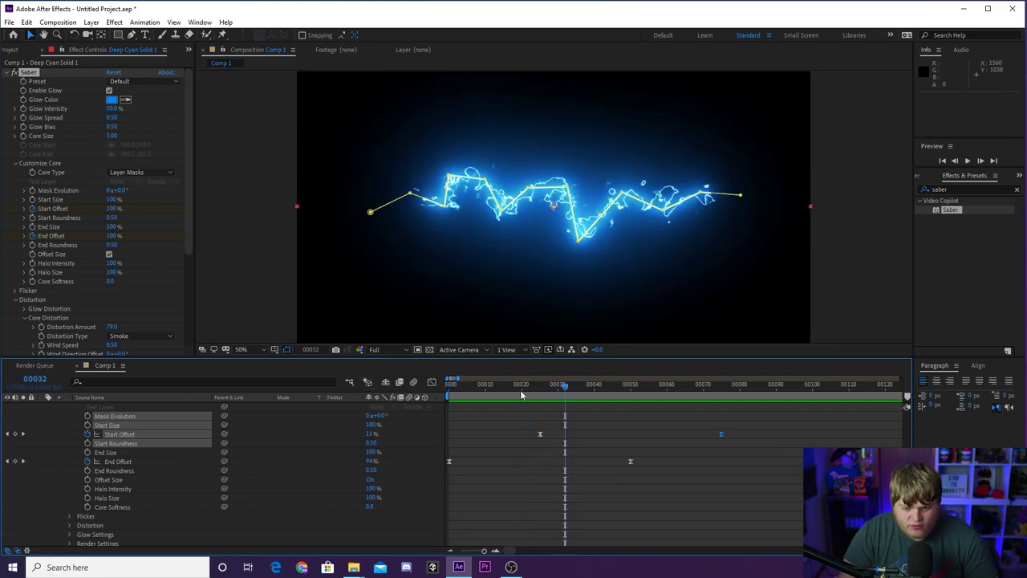
key(Home)
key(space)
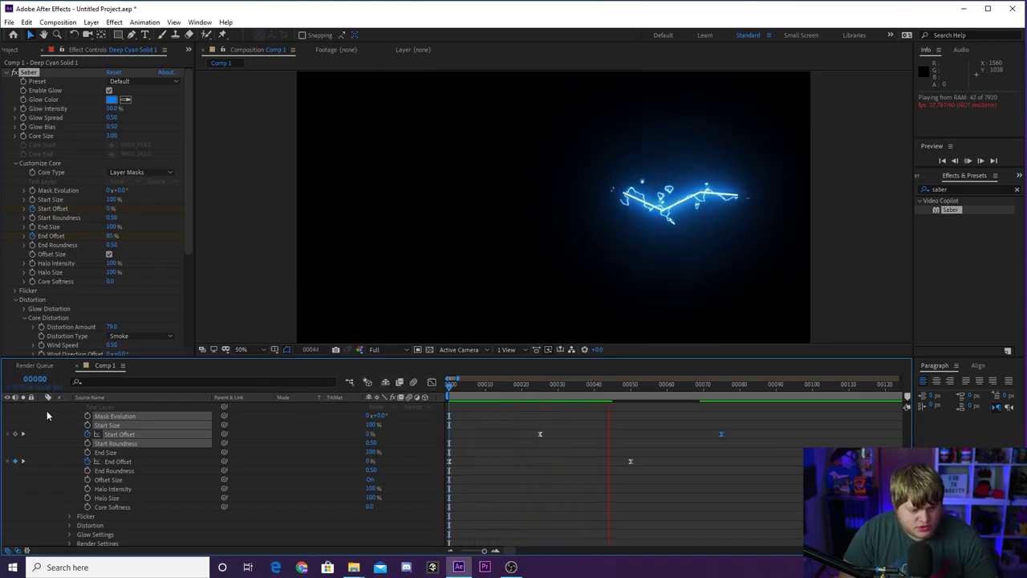